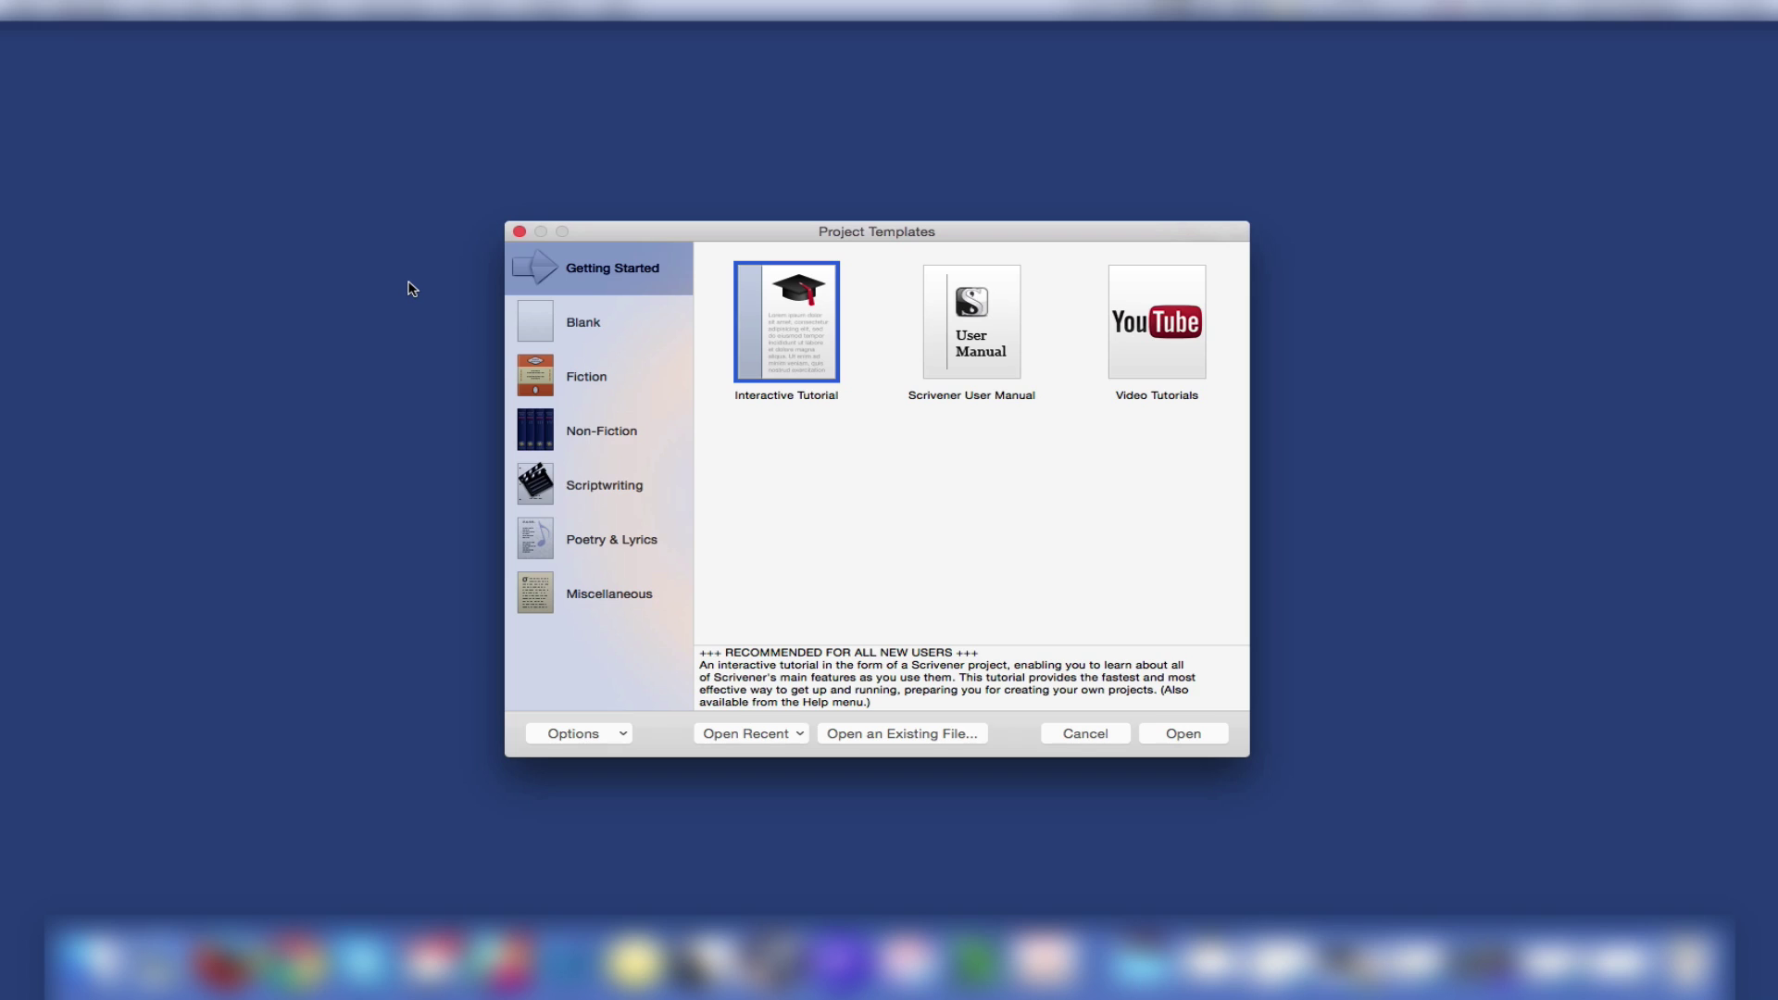
# Preview the Blank, Fiction, Non-Fiction, Scriptwriting, Poetry & Lyrics and Miscellaneous project templates
pyautogui.click(618, 327)
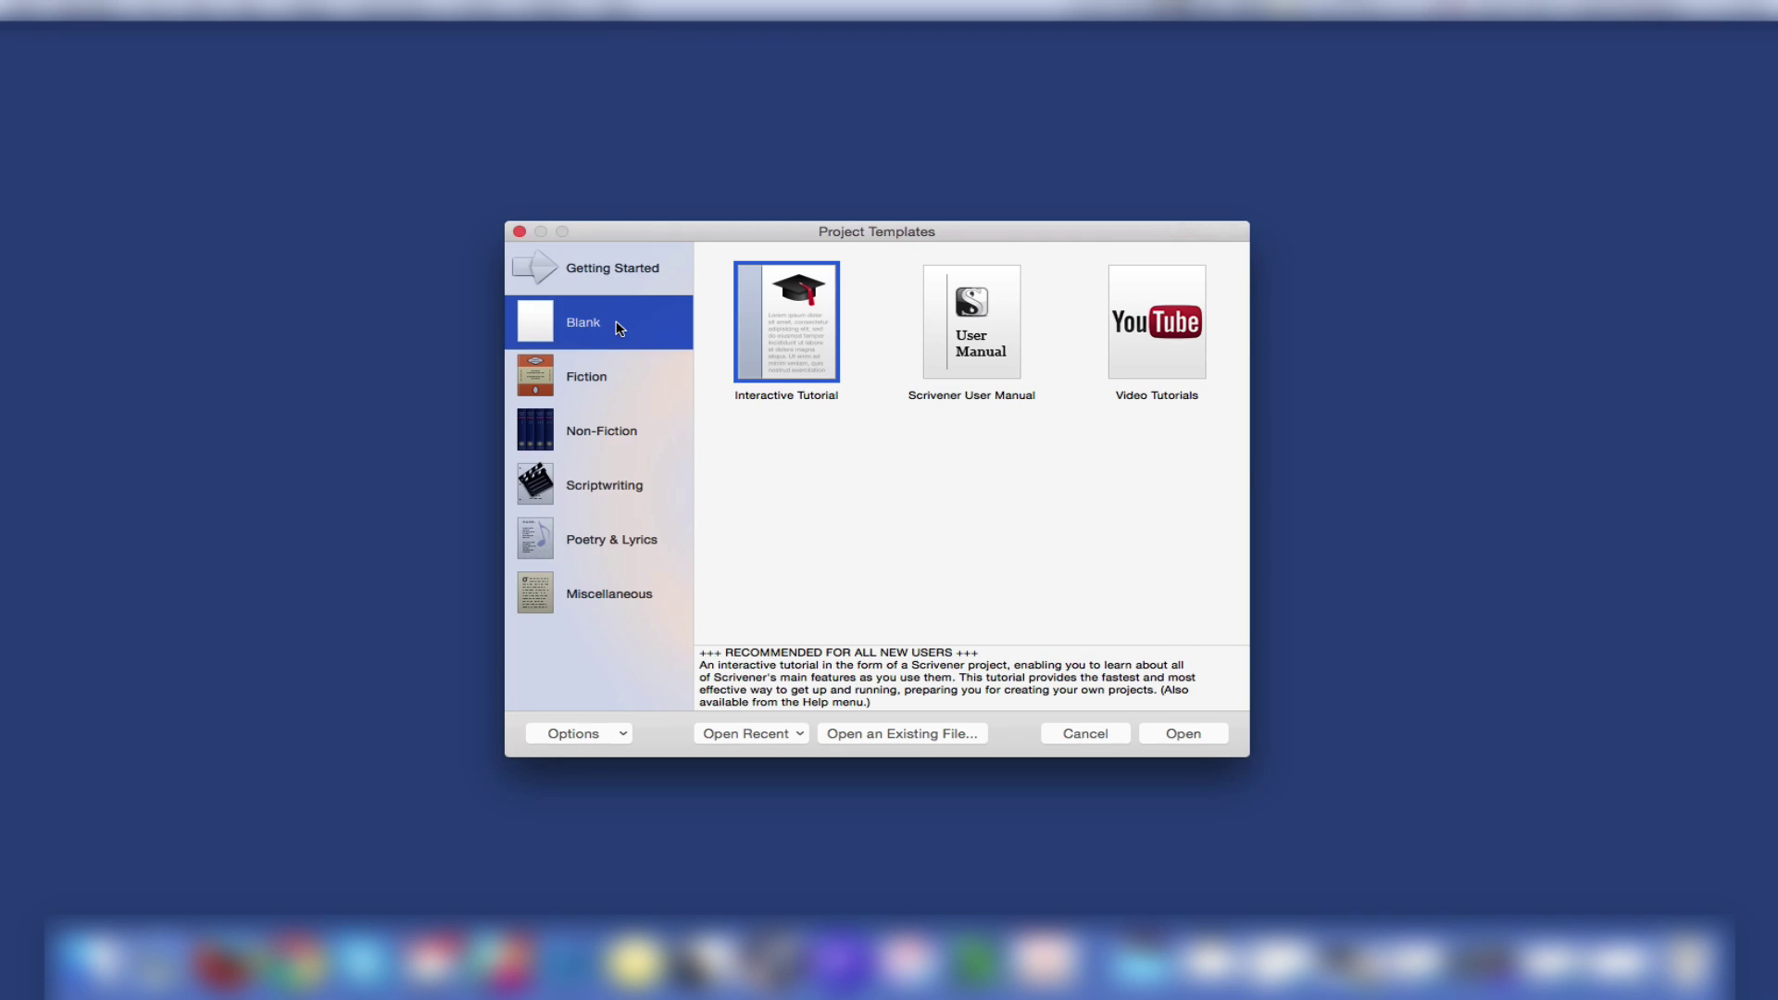
pyautogui.click(618, 372)
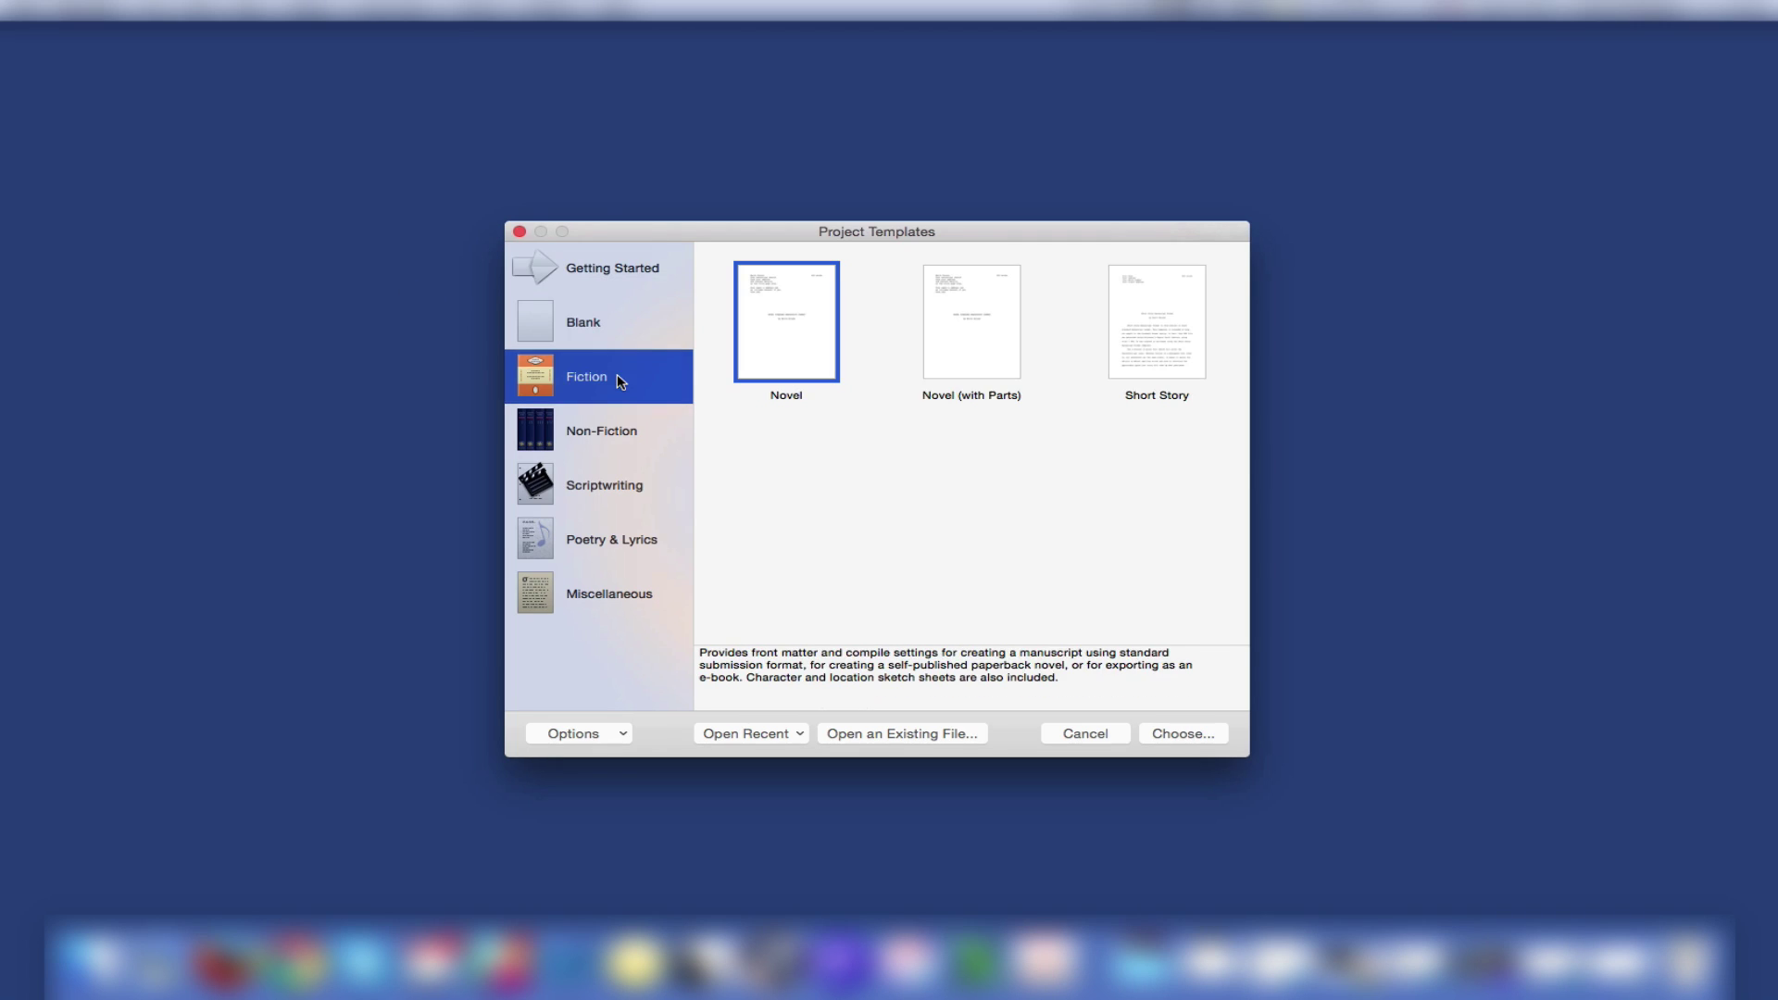
pyautogui.click(941, 354)
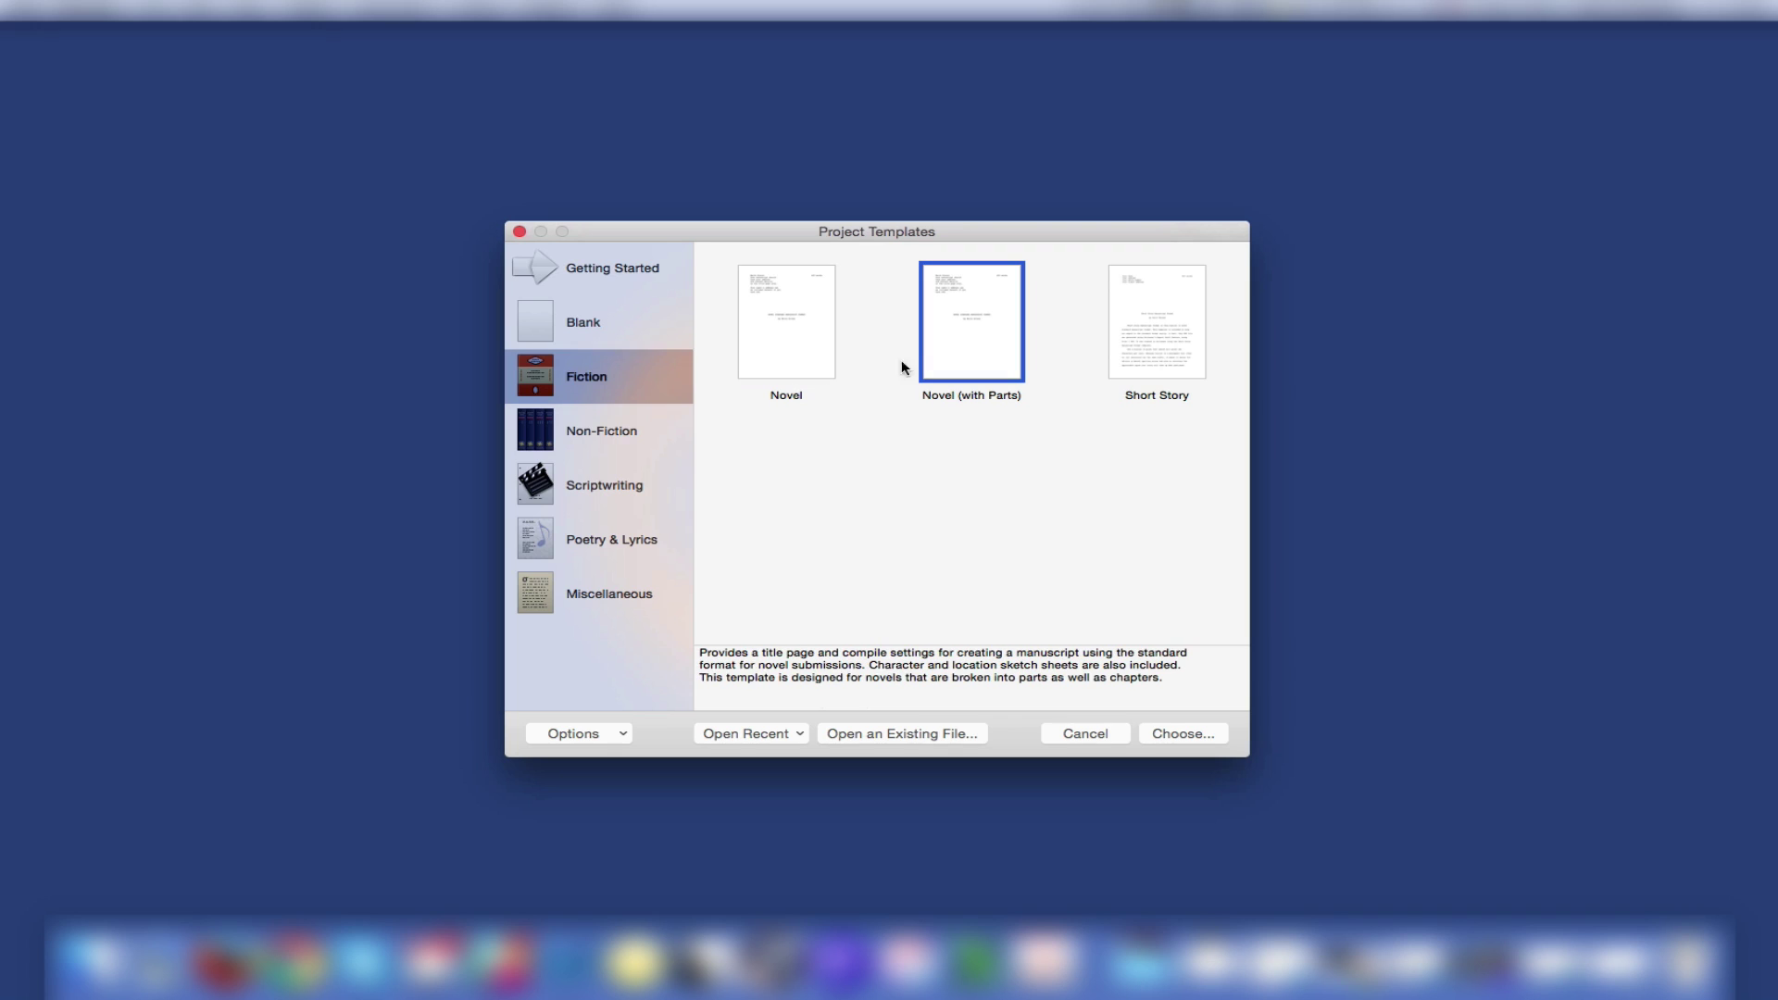
pyautogui.click(629, 435)
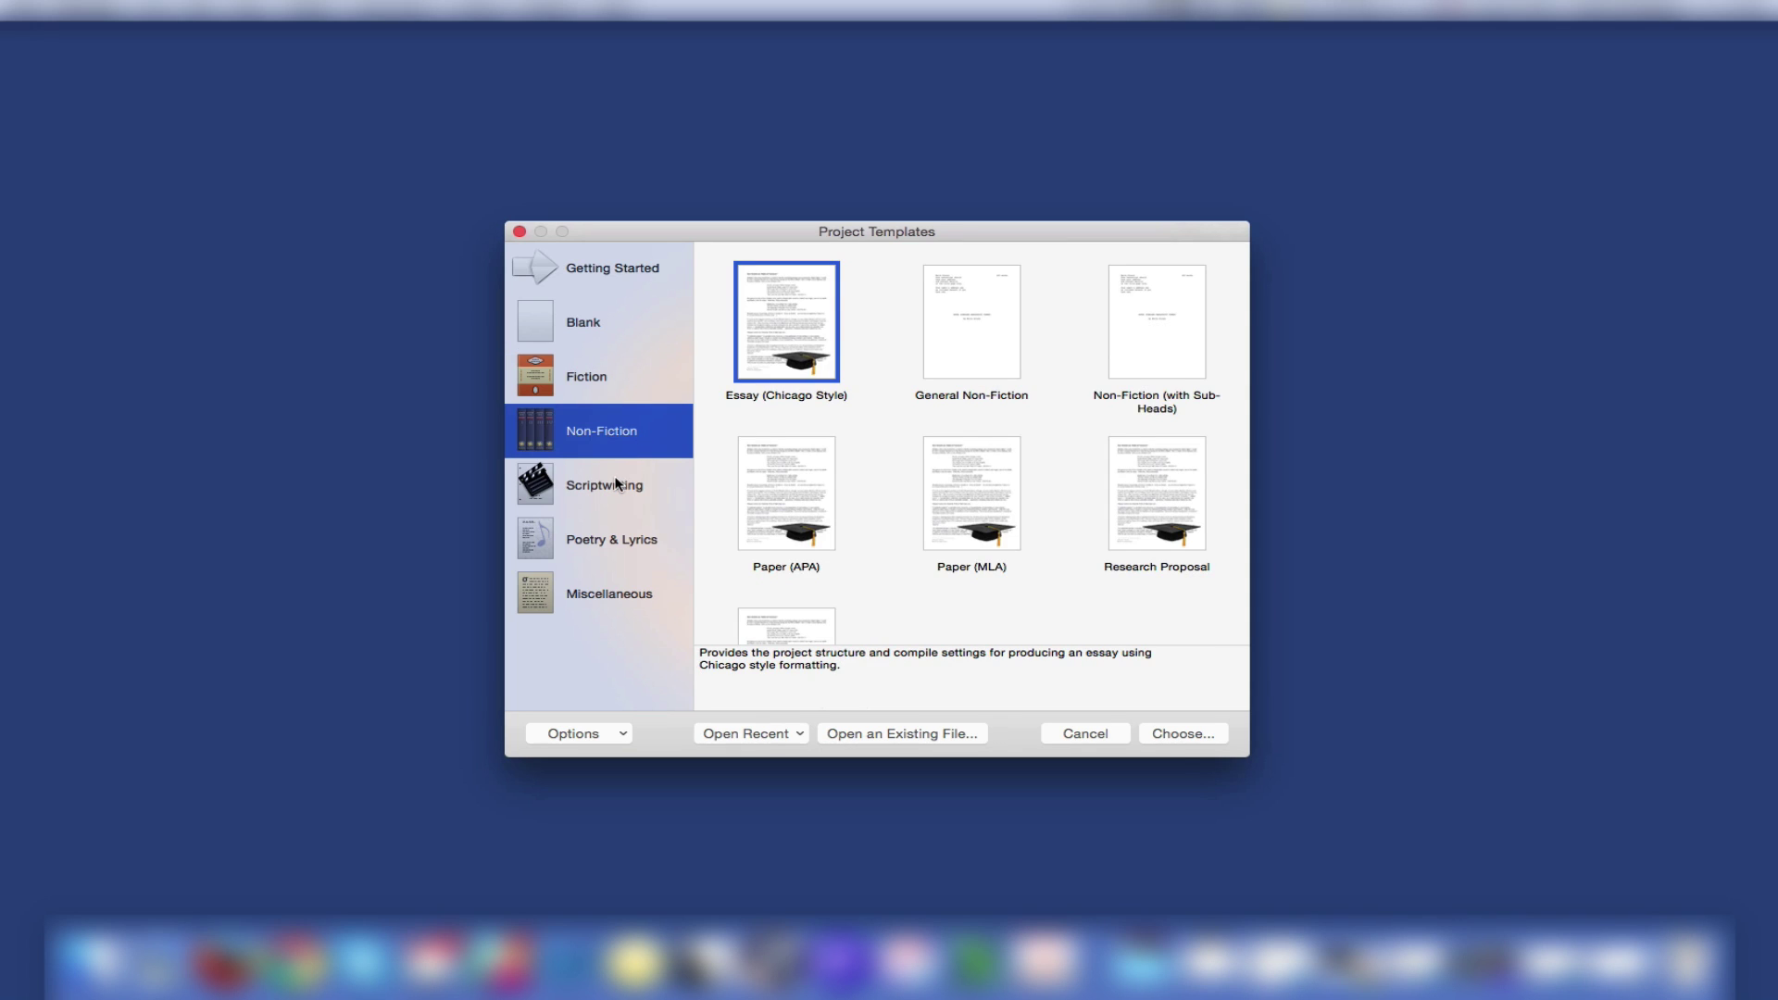
pyautogui.click(618, 483)
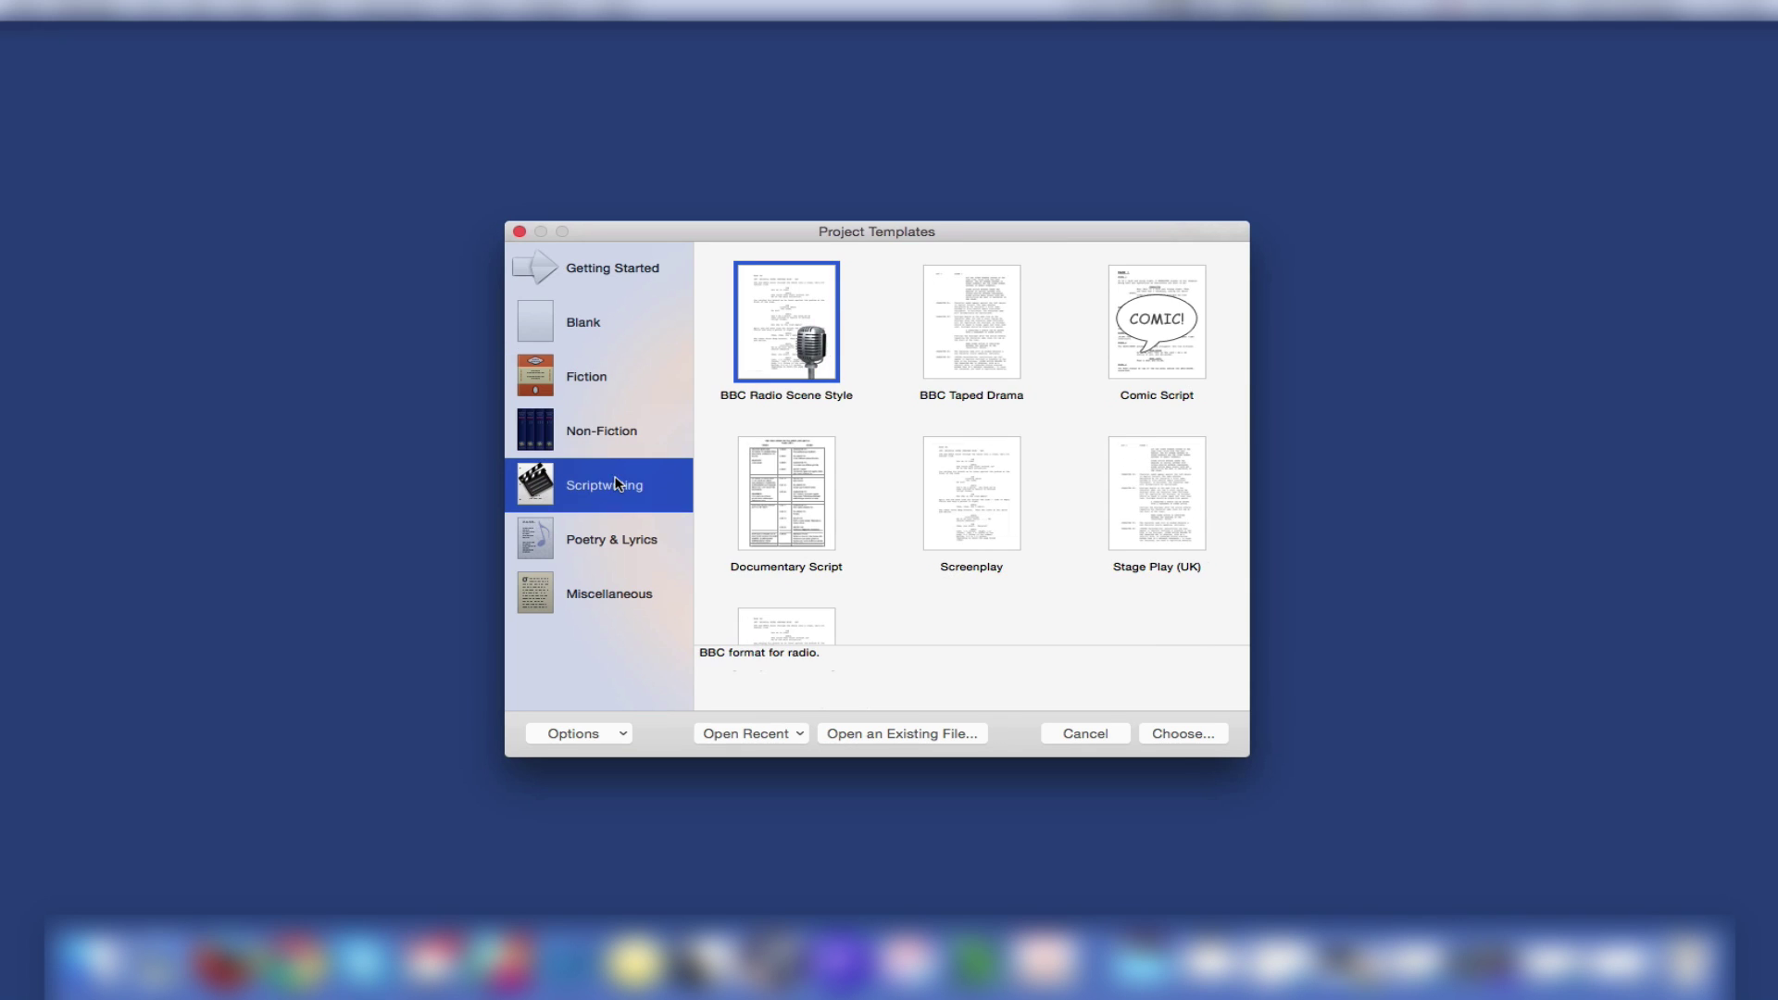
pyautogui.click(620, 543)
pyautogui.click(633, 602)
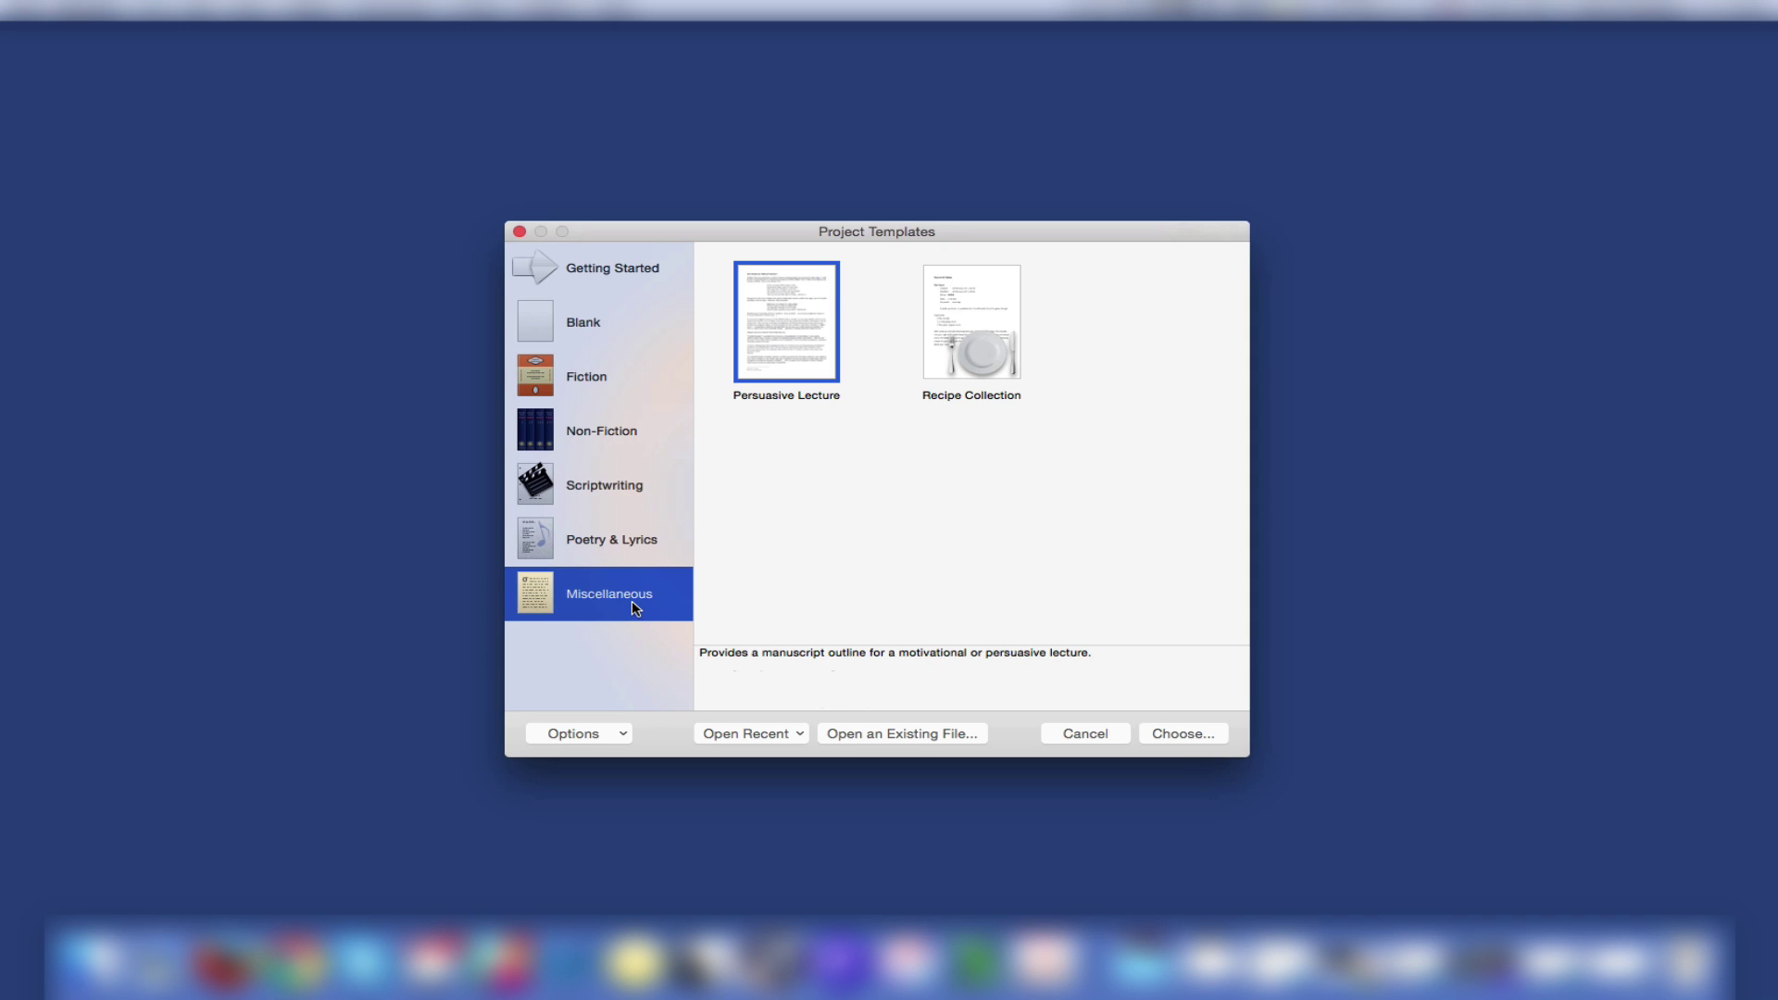
# Scroll Word's Document Gallery sidebar down to the Online Templates categories
pyautogui.scroll(-2, 134, 432)
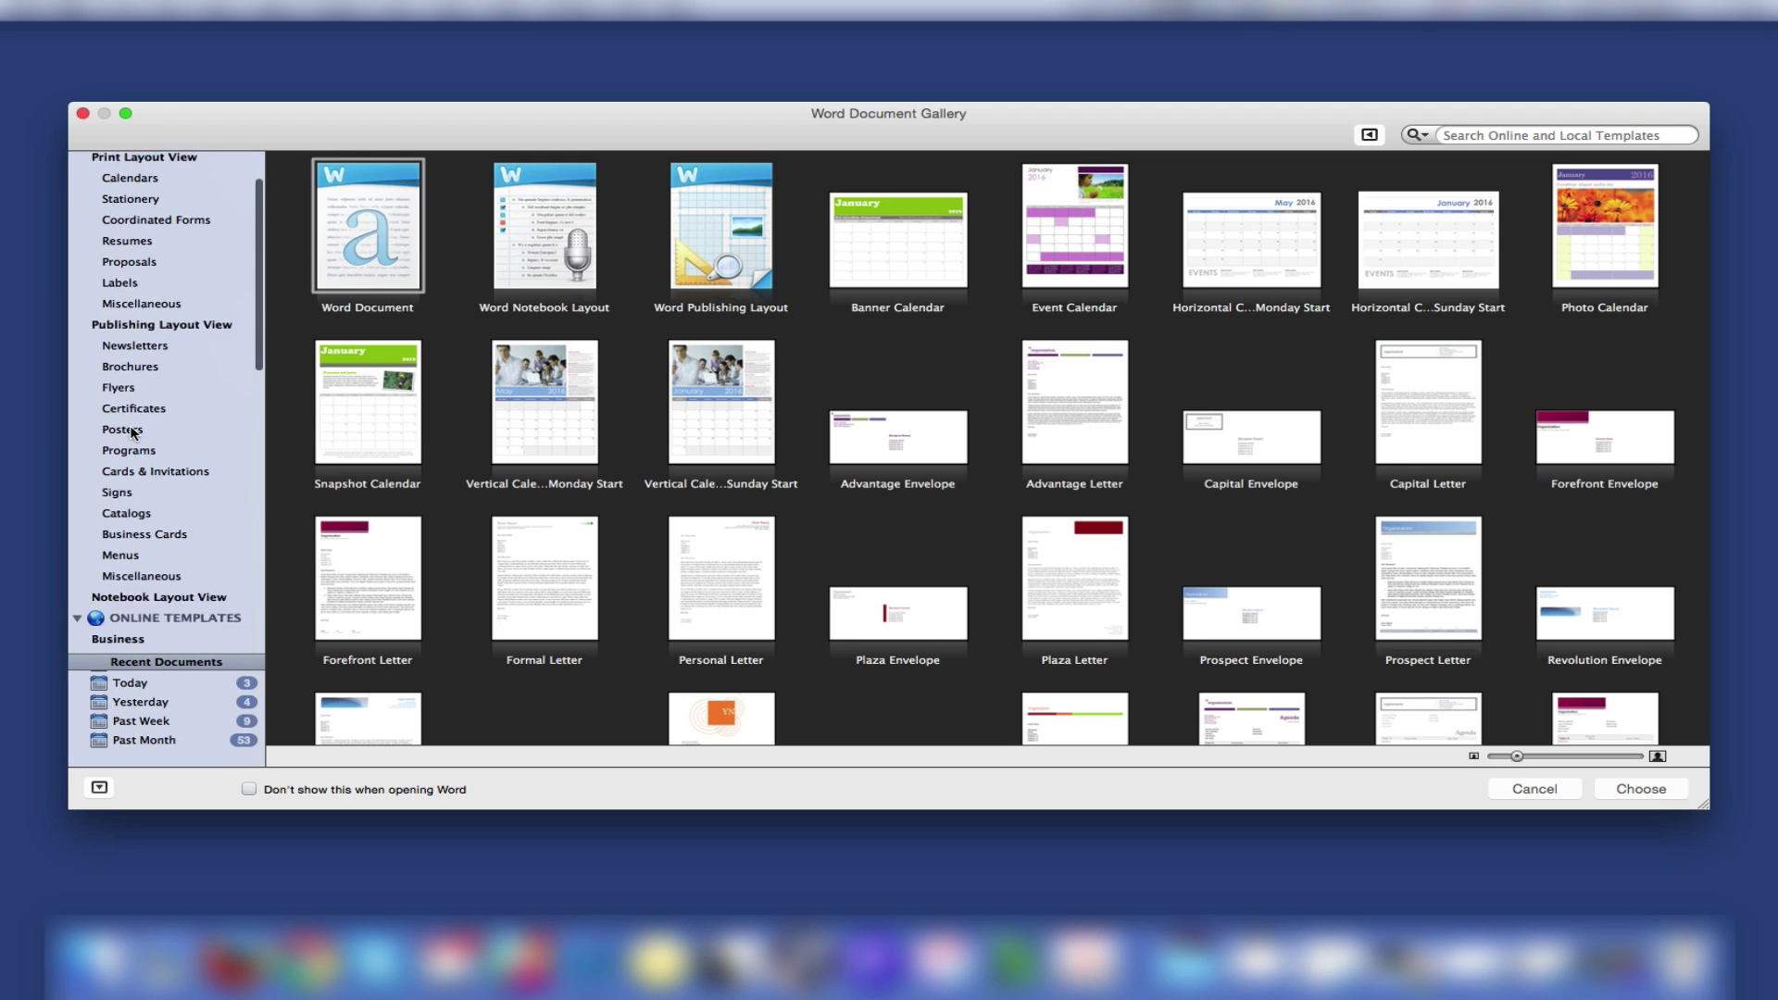
pyautogui.scroll(-3, 134, 433)
pyautogui.scroll(-1, 135, 476)
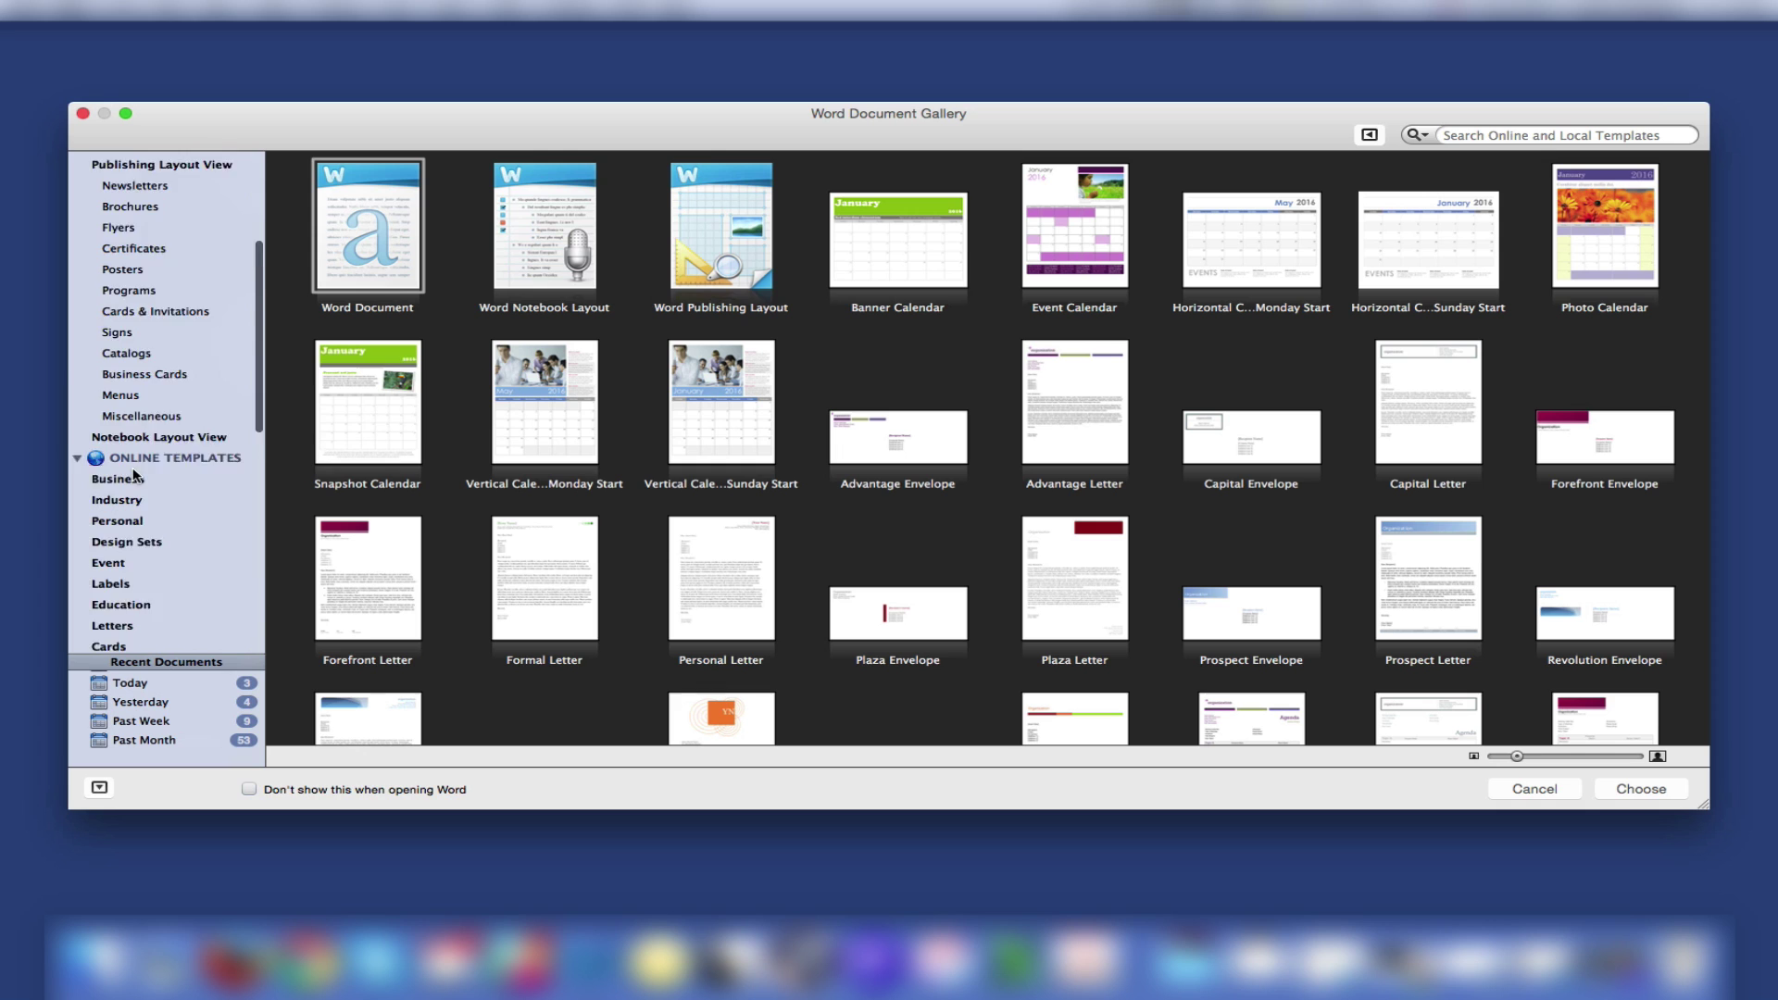
pyautogui.scroll(-3, 135, 476)
pyautogui.scroll(-1, 135, 476)
pyautogui.scroll(-1, 136, 476)
pyautogui.scroll(-1, 135, 476)
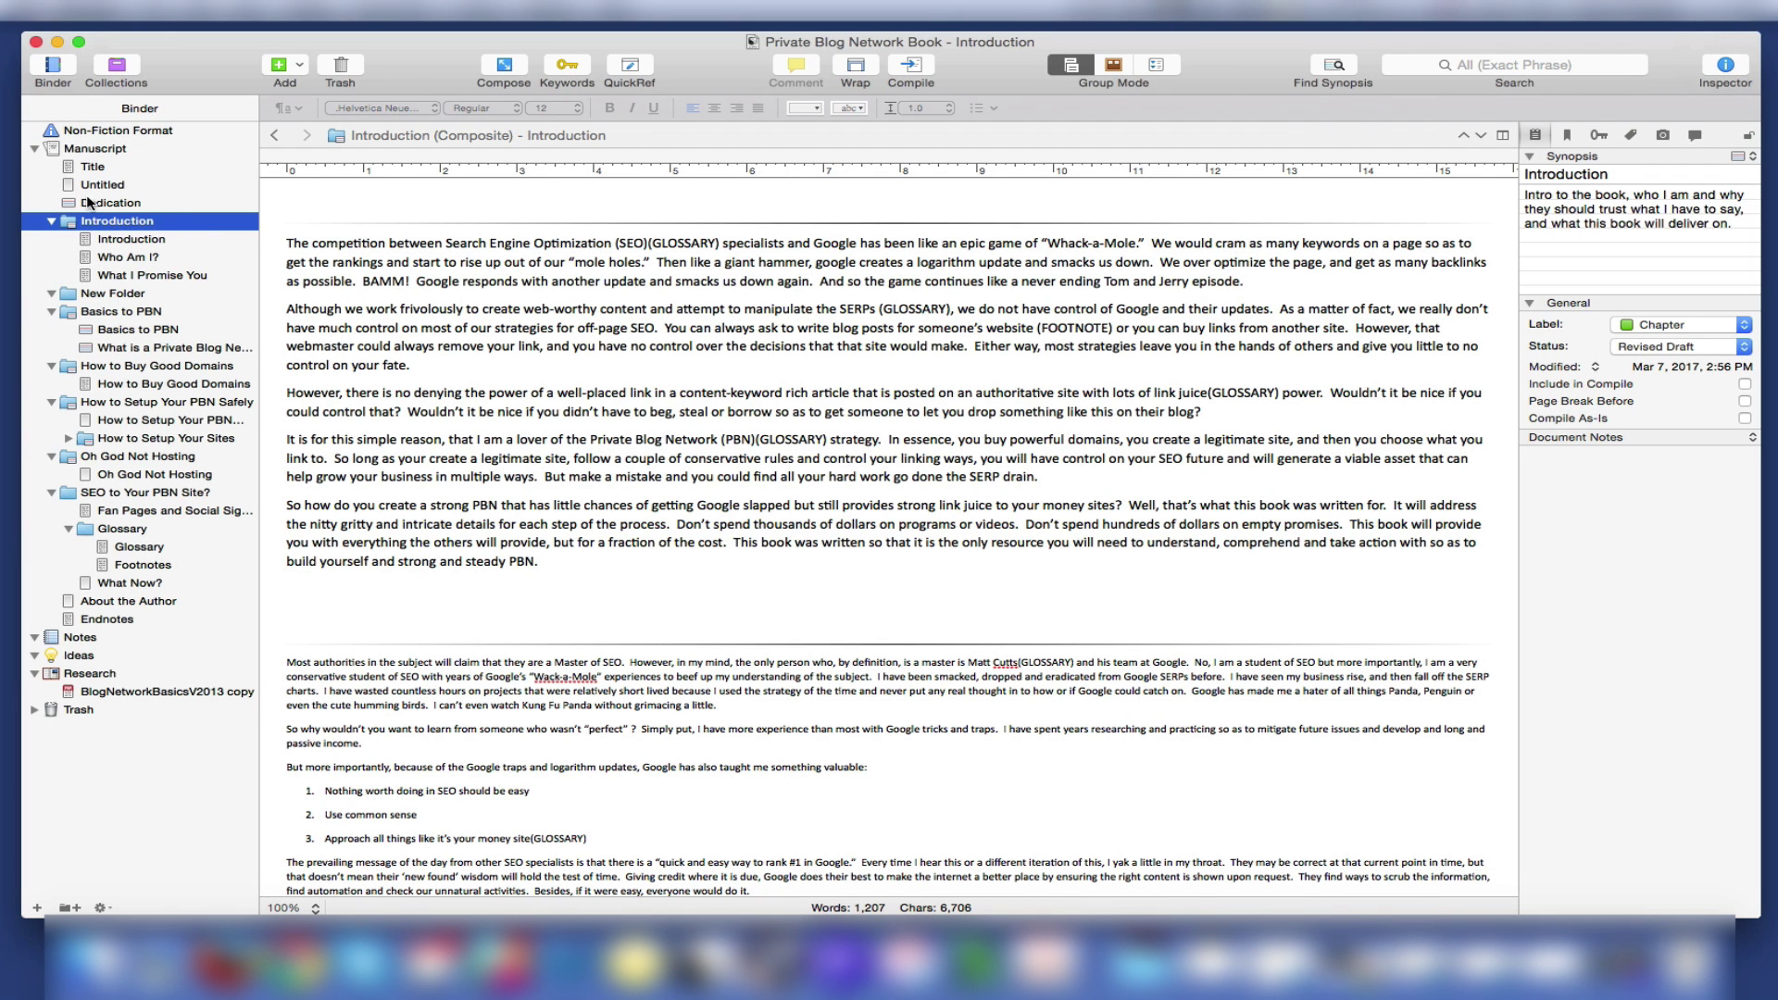
# Add a blank document under Introduction and append 'Pretty cool right' to its corkboard synopsis
pyautogui.rightClick(96, 226)
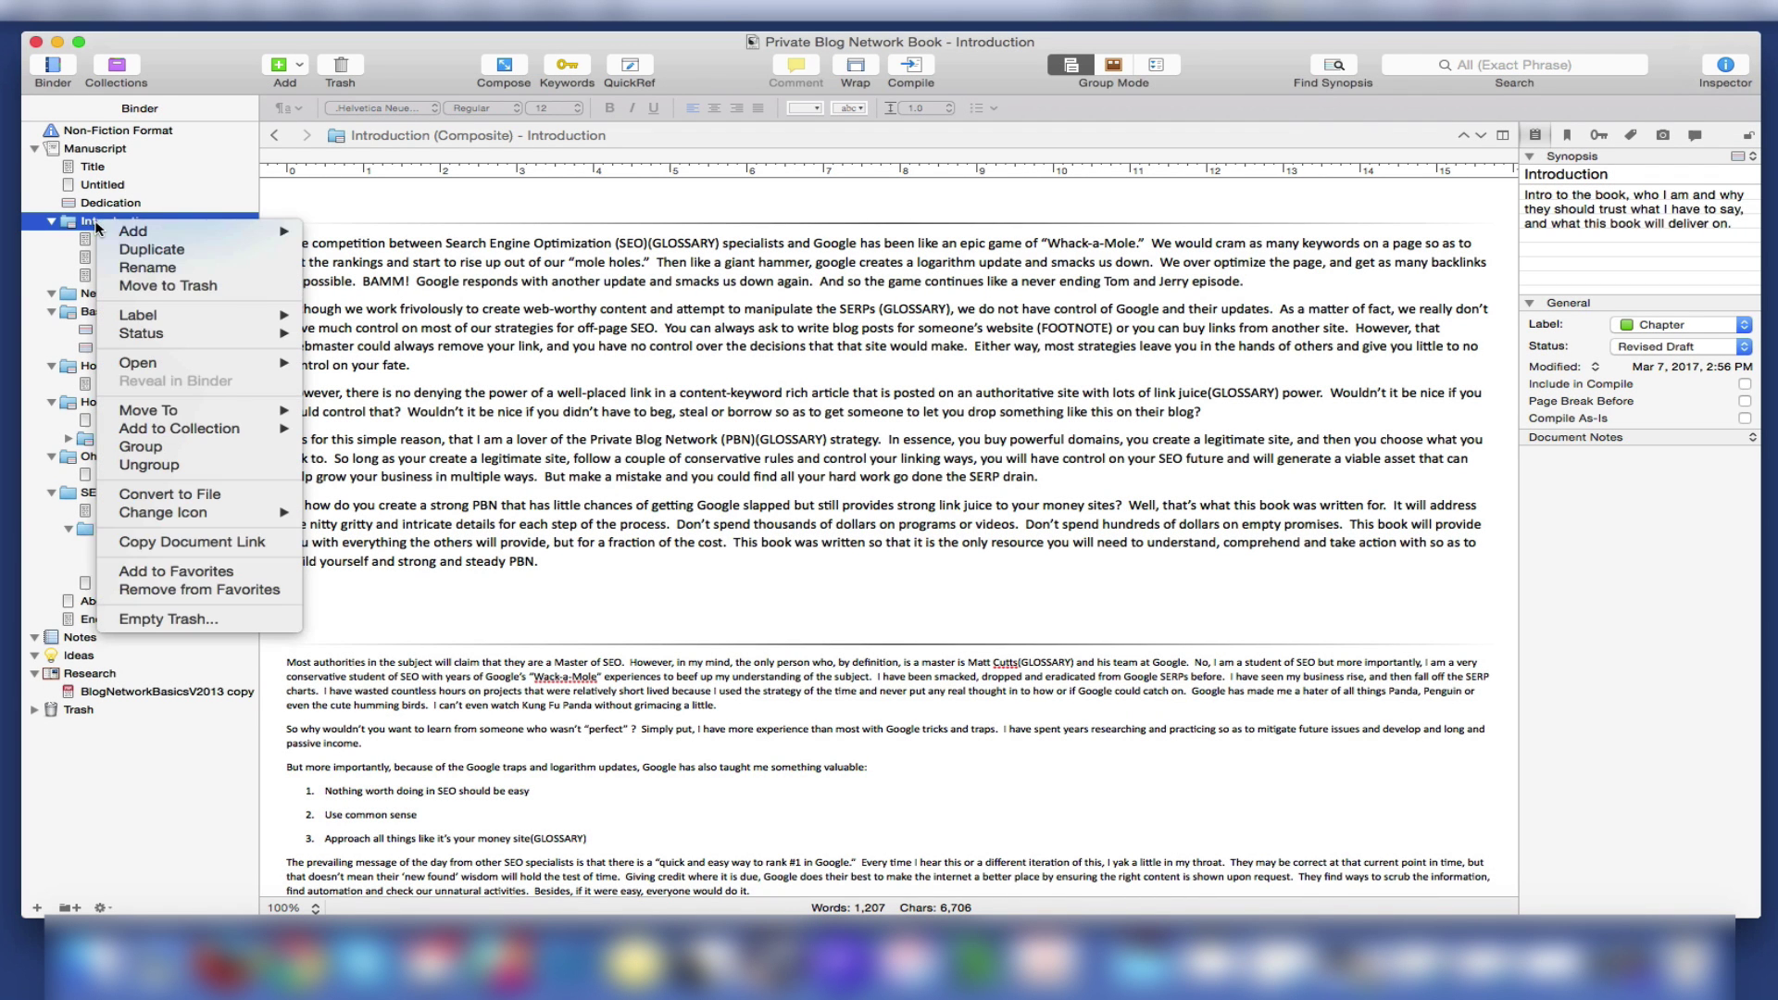
pyautogui.moveTo(133, 231)
pyautogui.click(372, 234)
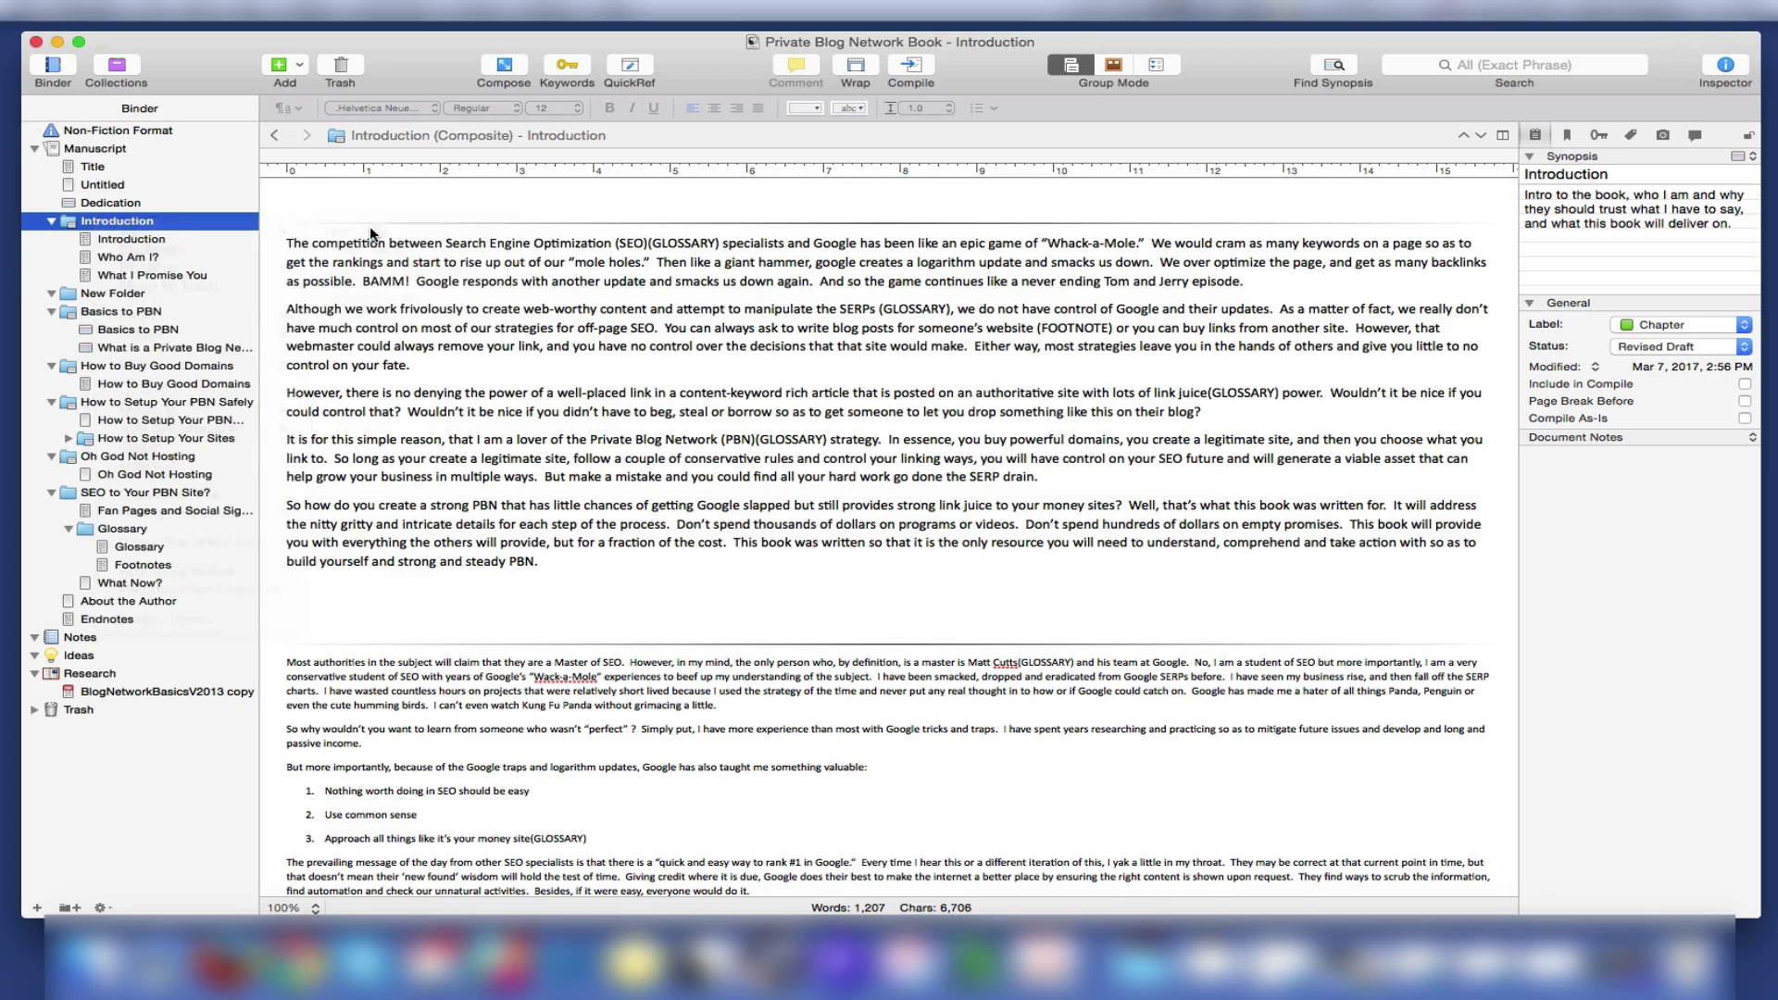
pyautogui.click(121, 223)
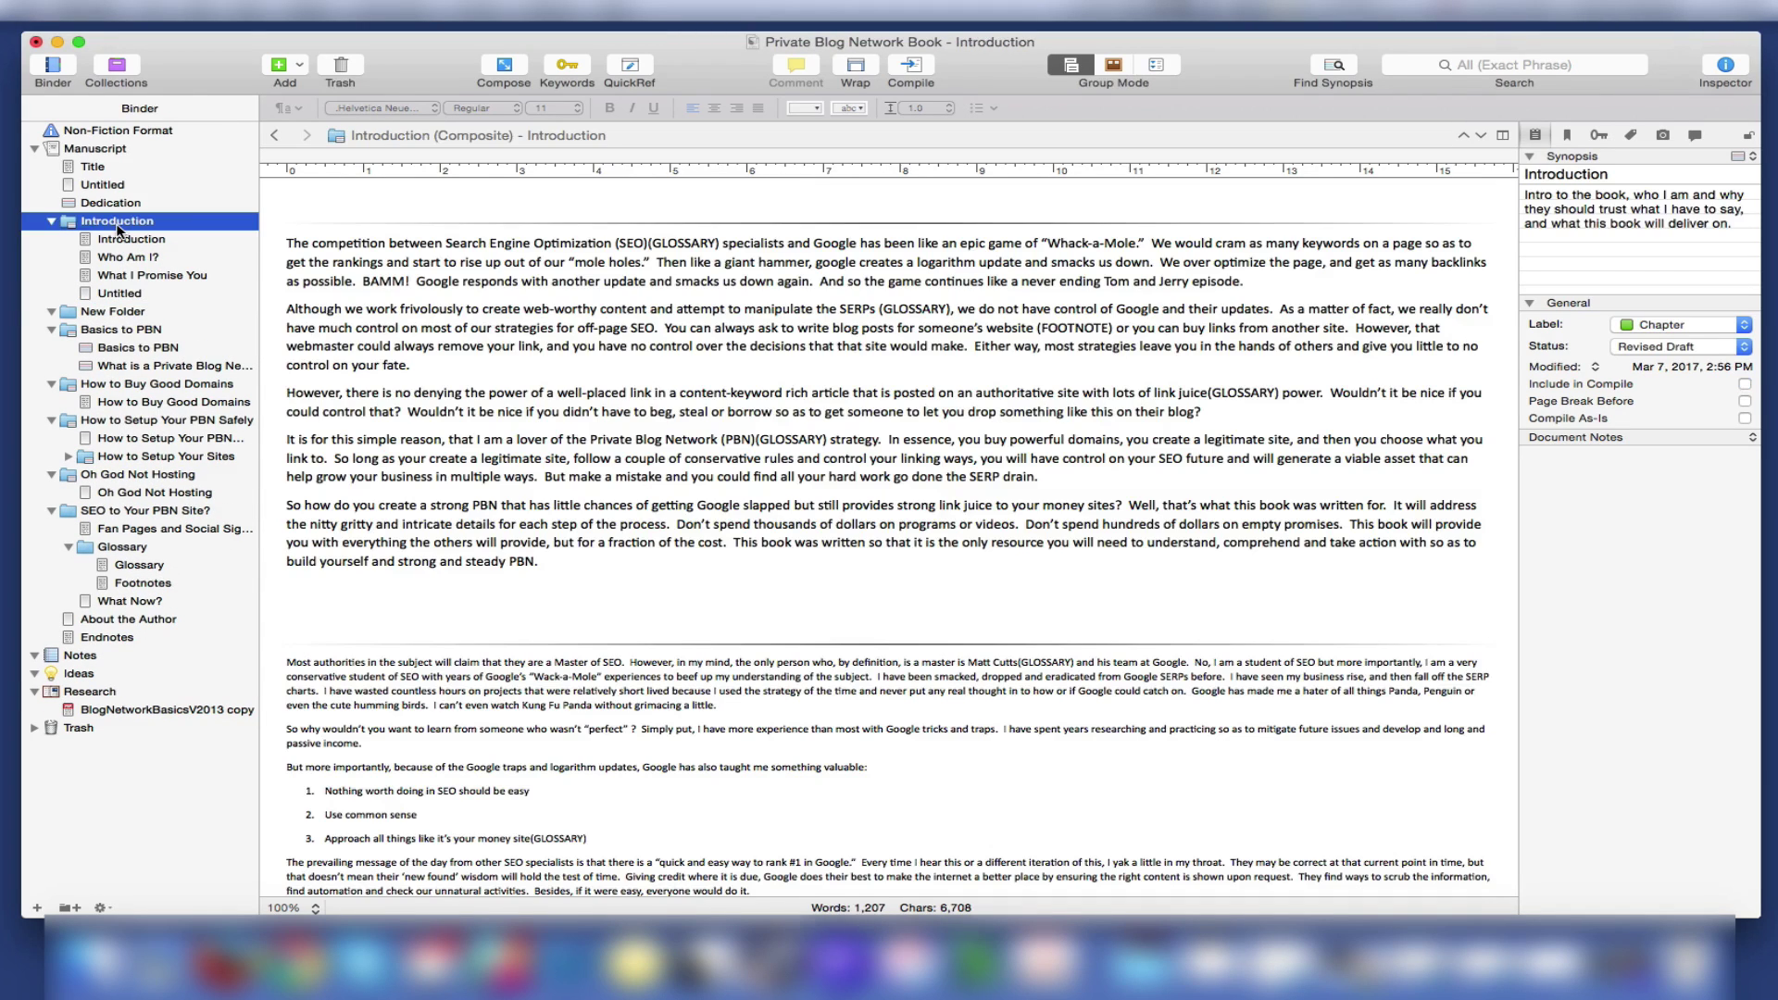
pyautogui.click(1114, 65)
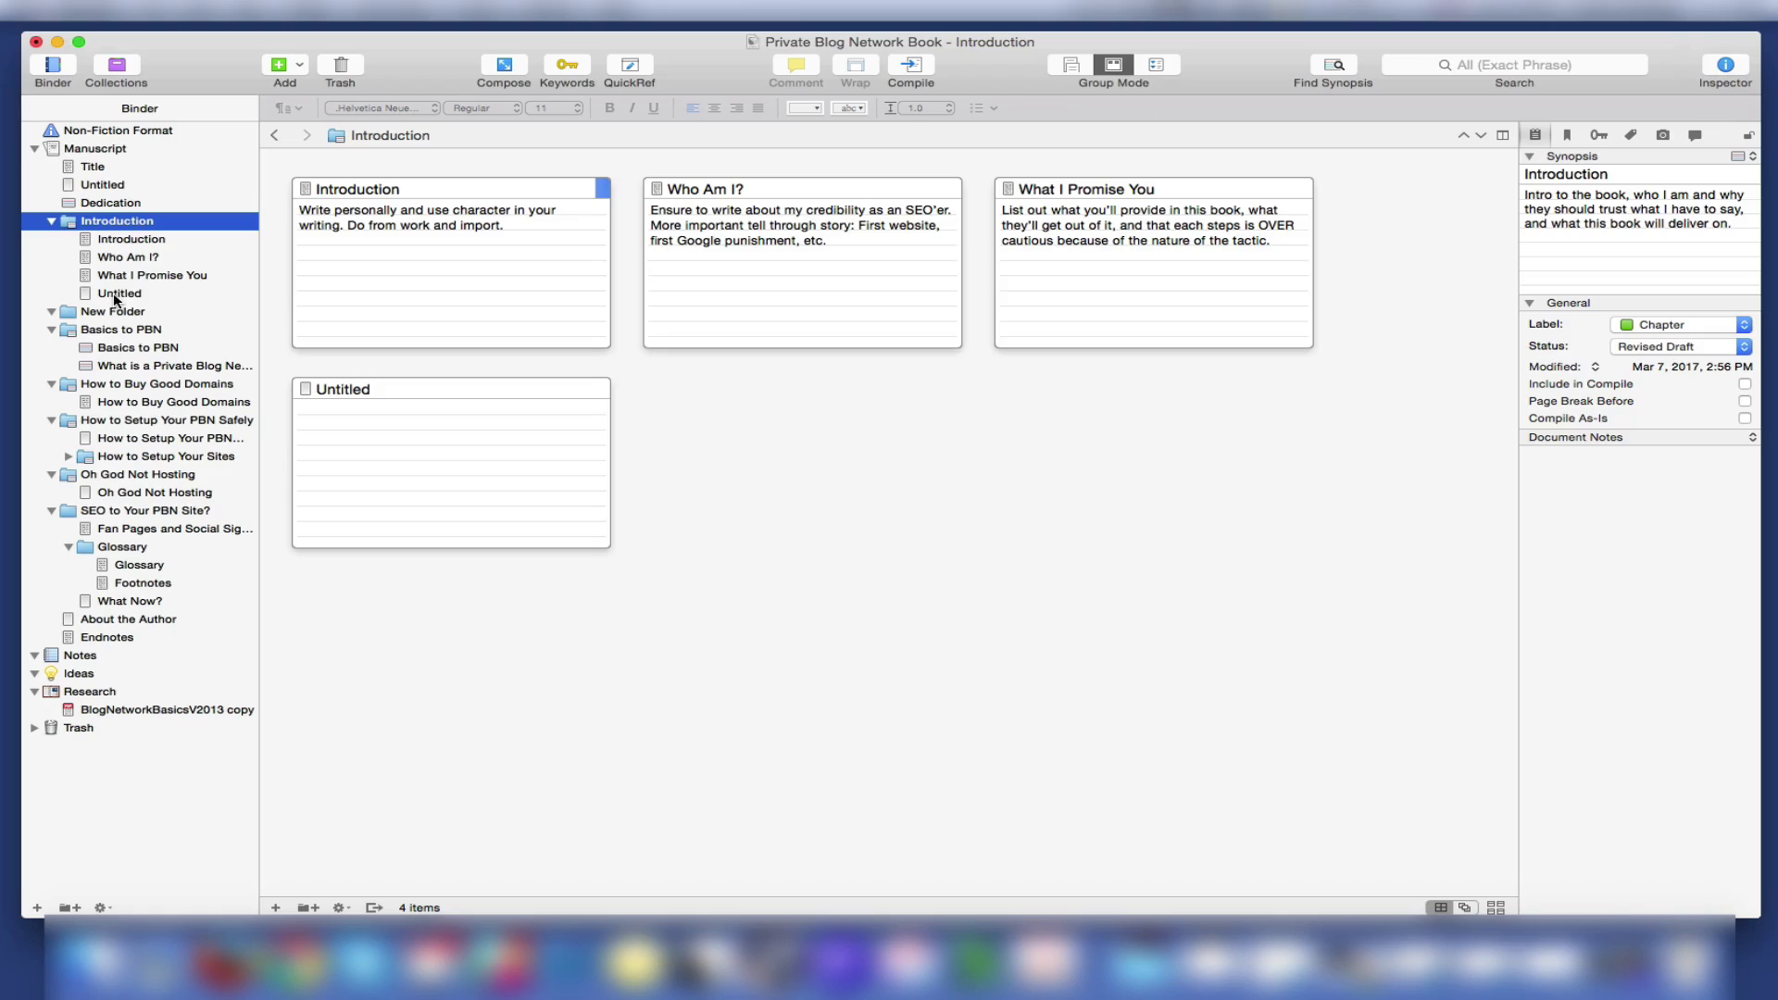
pyautogui.click(519, 224)
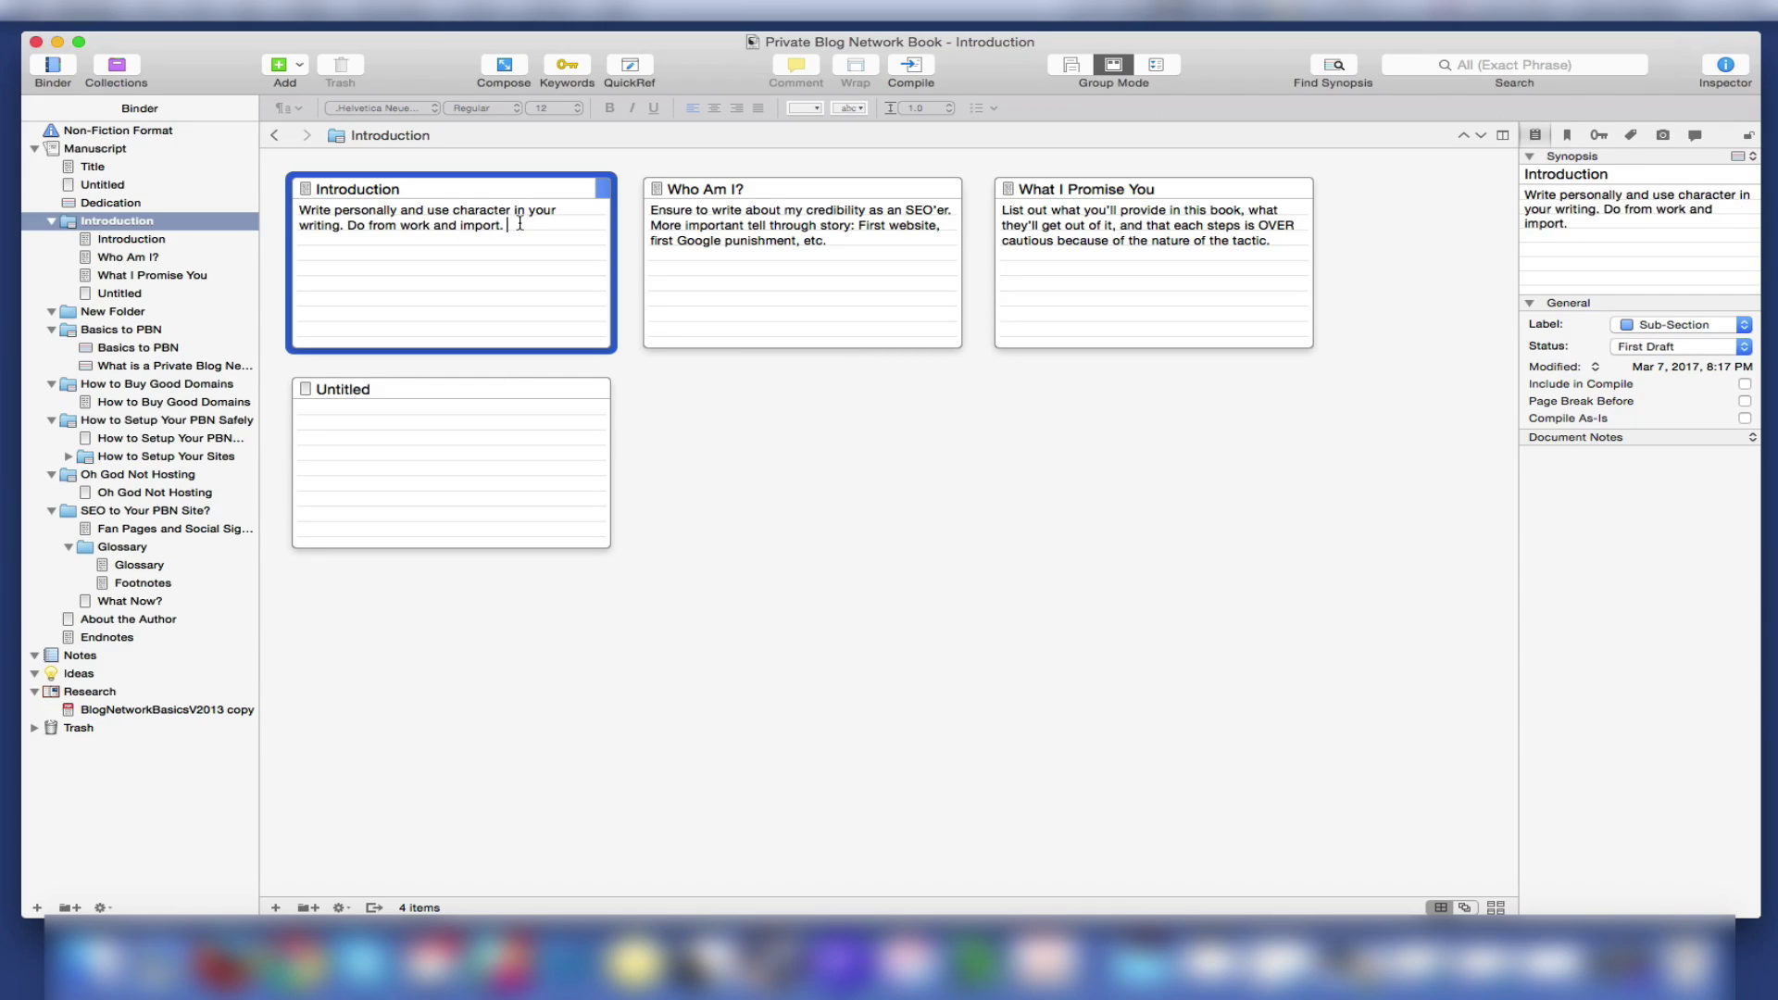
pyautogui.write('Pretty cool r')
pyautogui.write('ight')
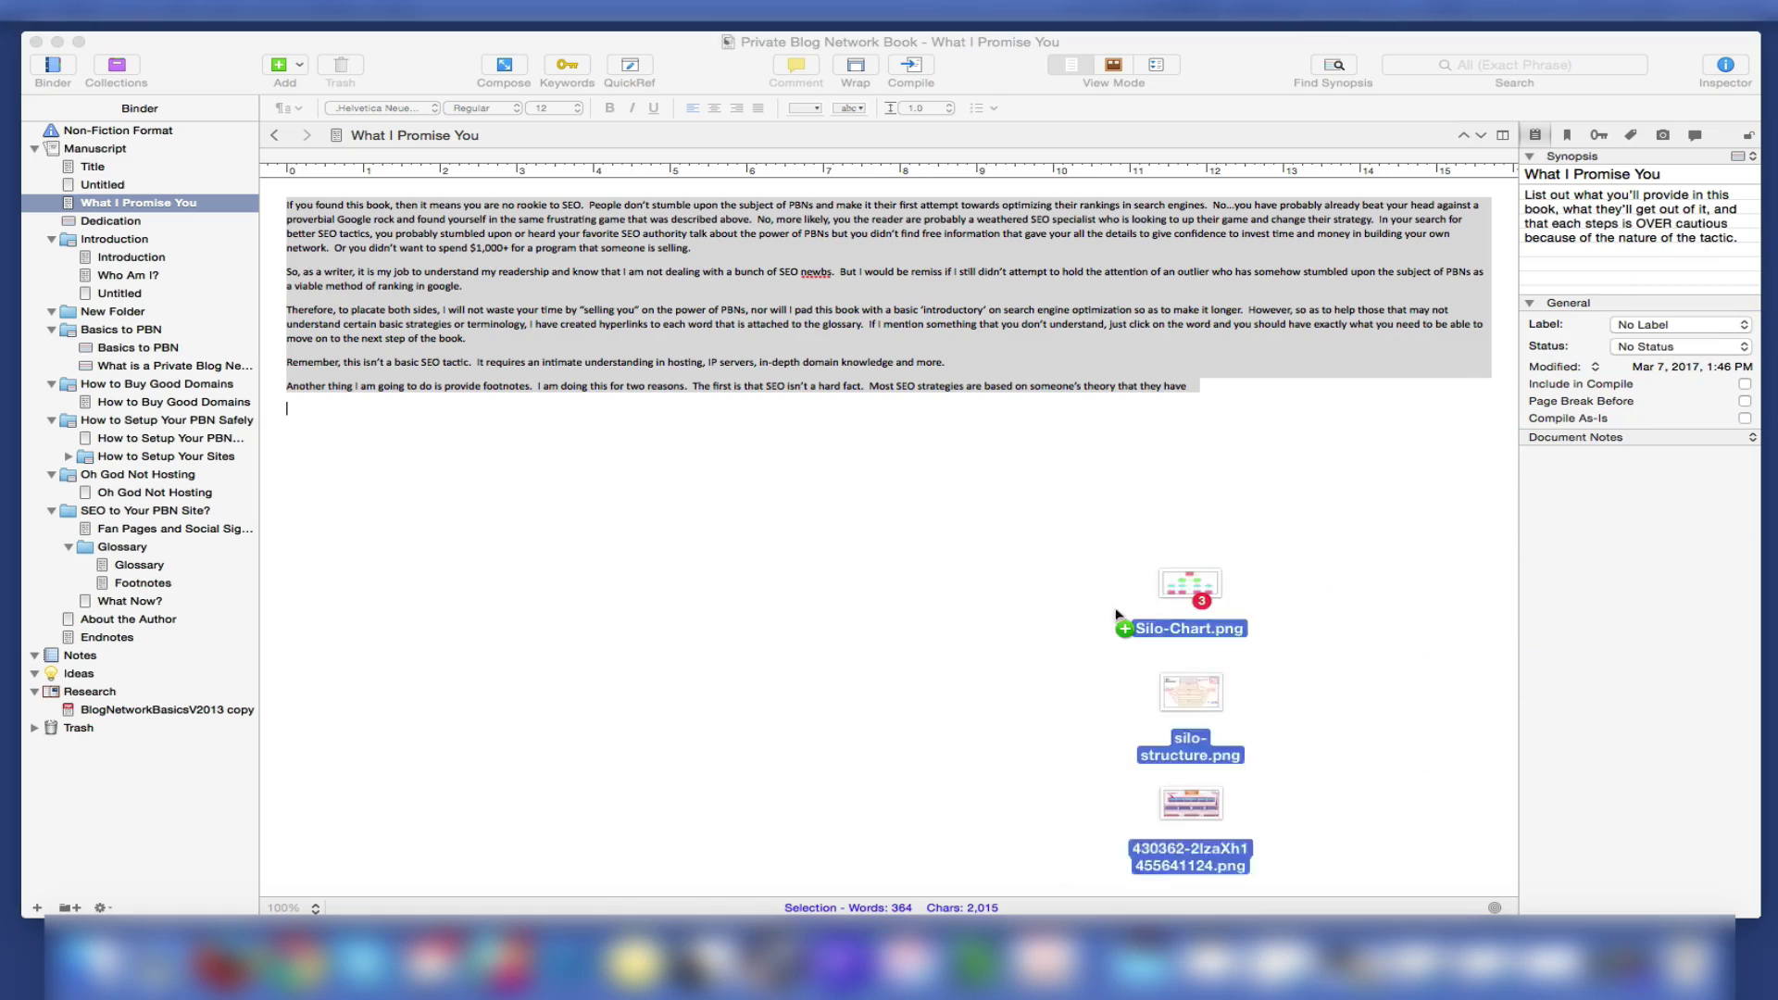
# Import the two silo images into Research and move Who Am I? up in the Binder
pyautogui.moveTo(1159, 582); pyautogui.dragTo(160, 718)
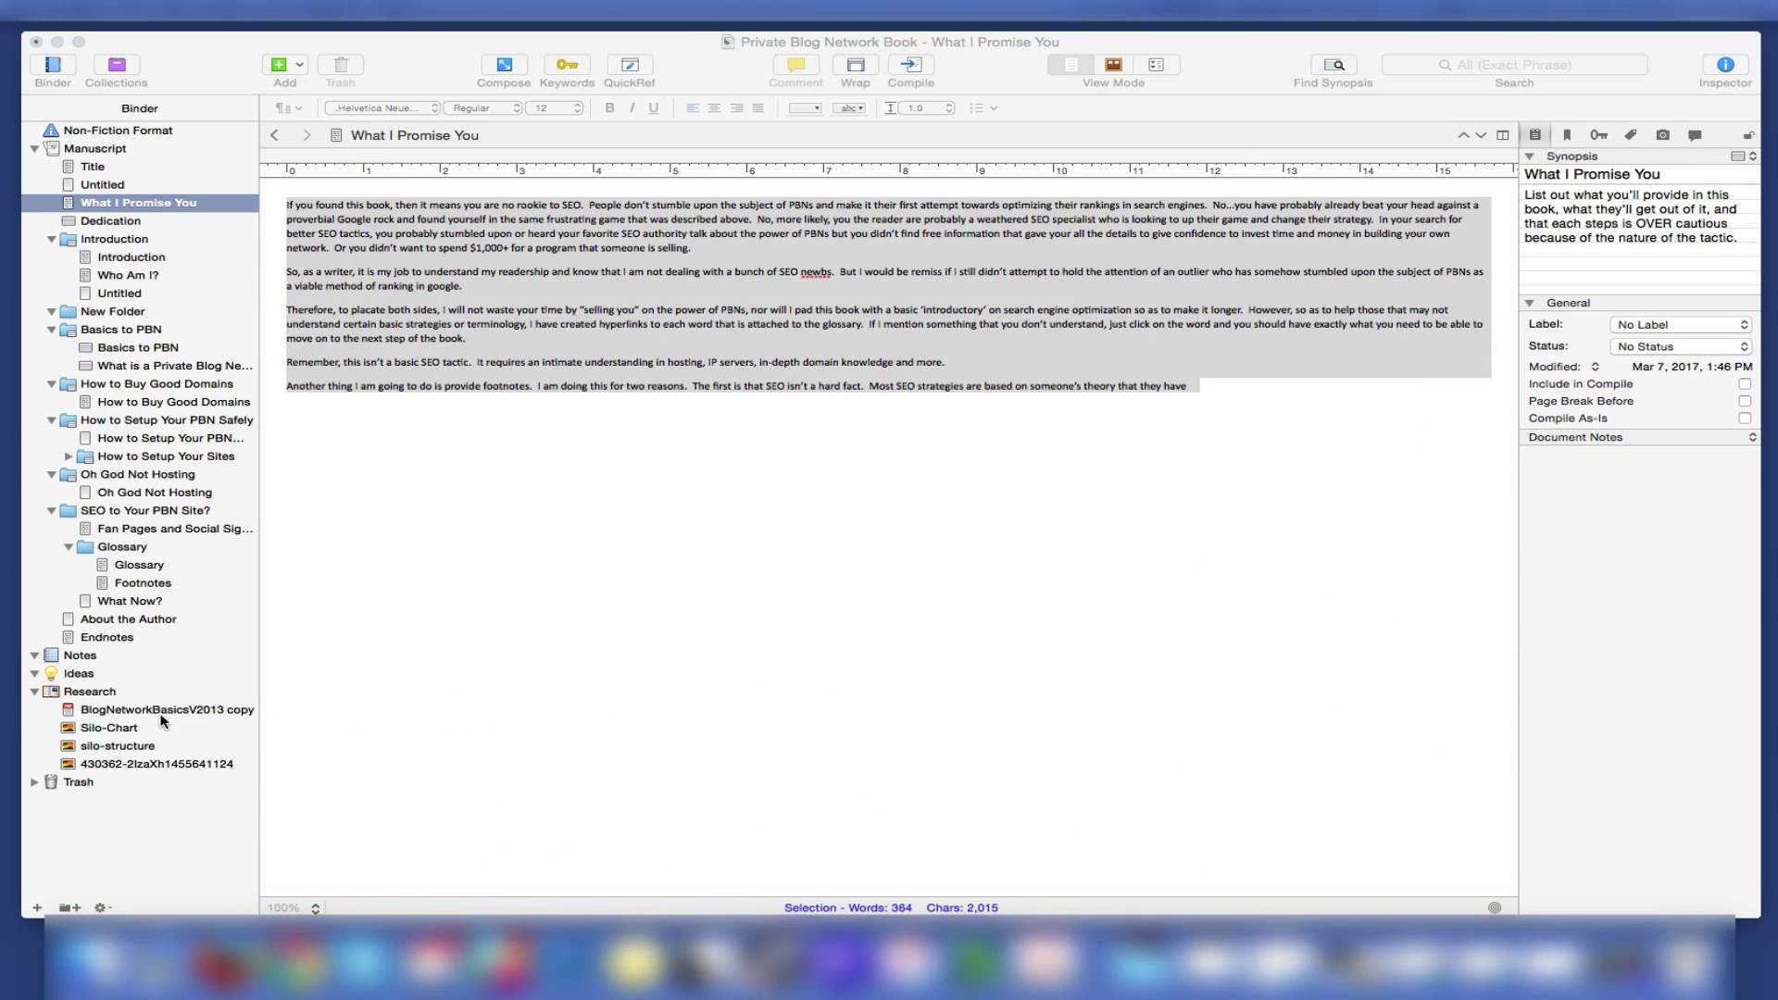
pyautogui.click(134, 746)
pyautogui.click(120, 276)
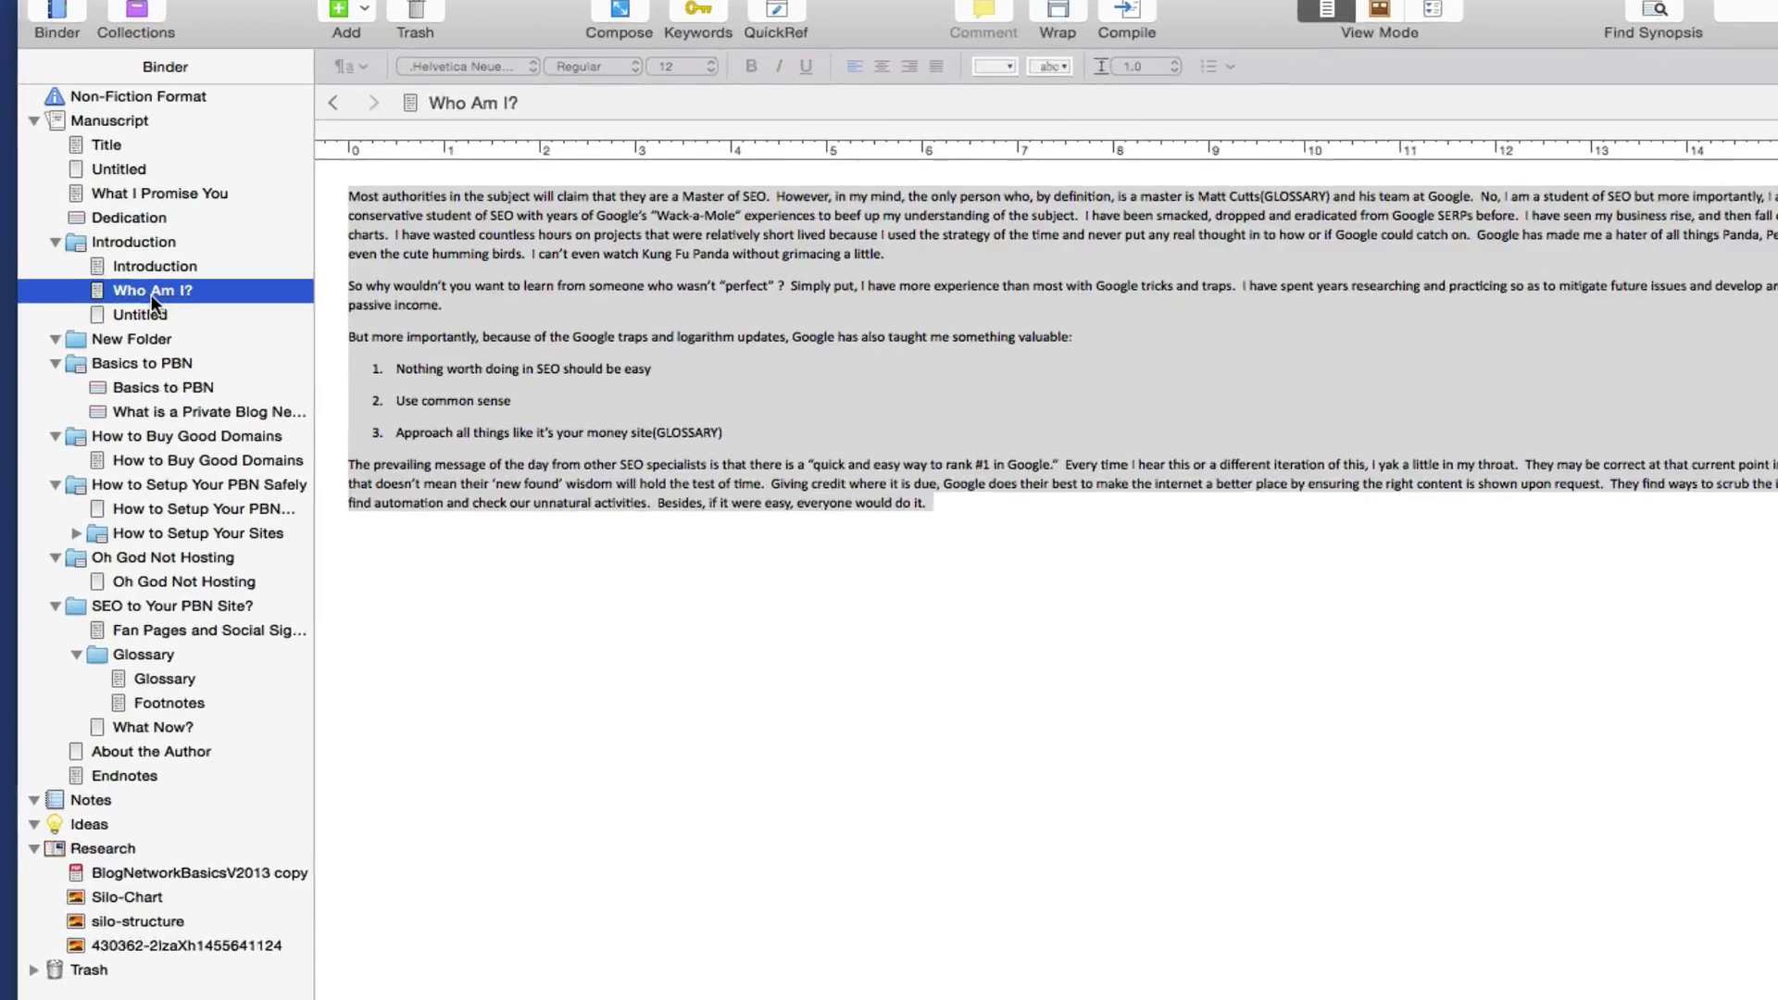
pyautogui.moveTo(120, 275)
pyautogui.mouseDown()
pyautogui.moveTo(117, 220)
pyautogui.moveTo(159, 200)
pyautogui.mouseUp()
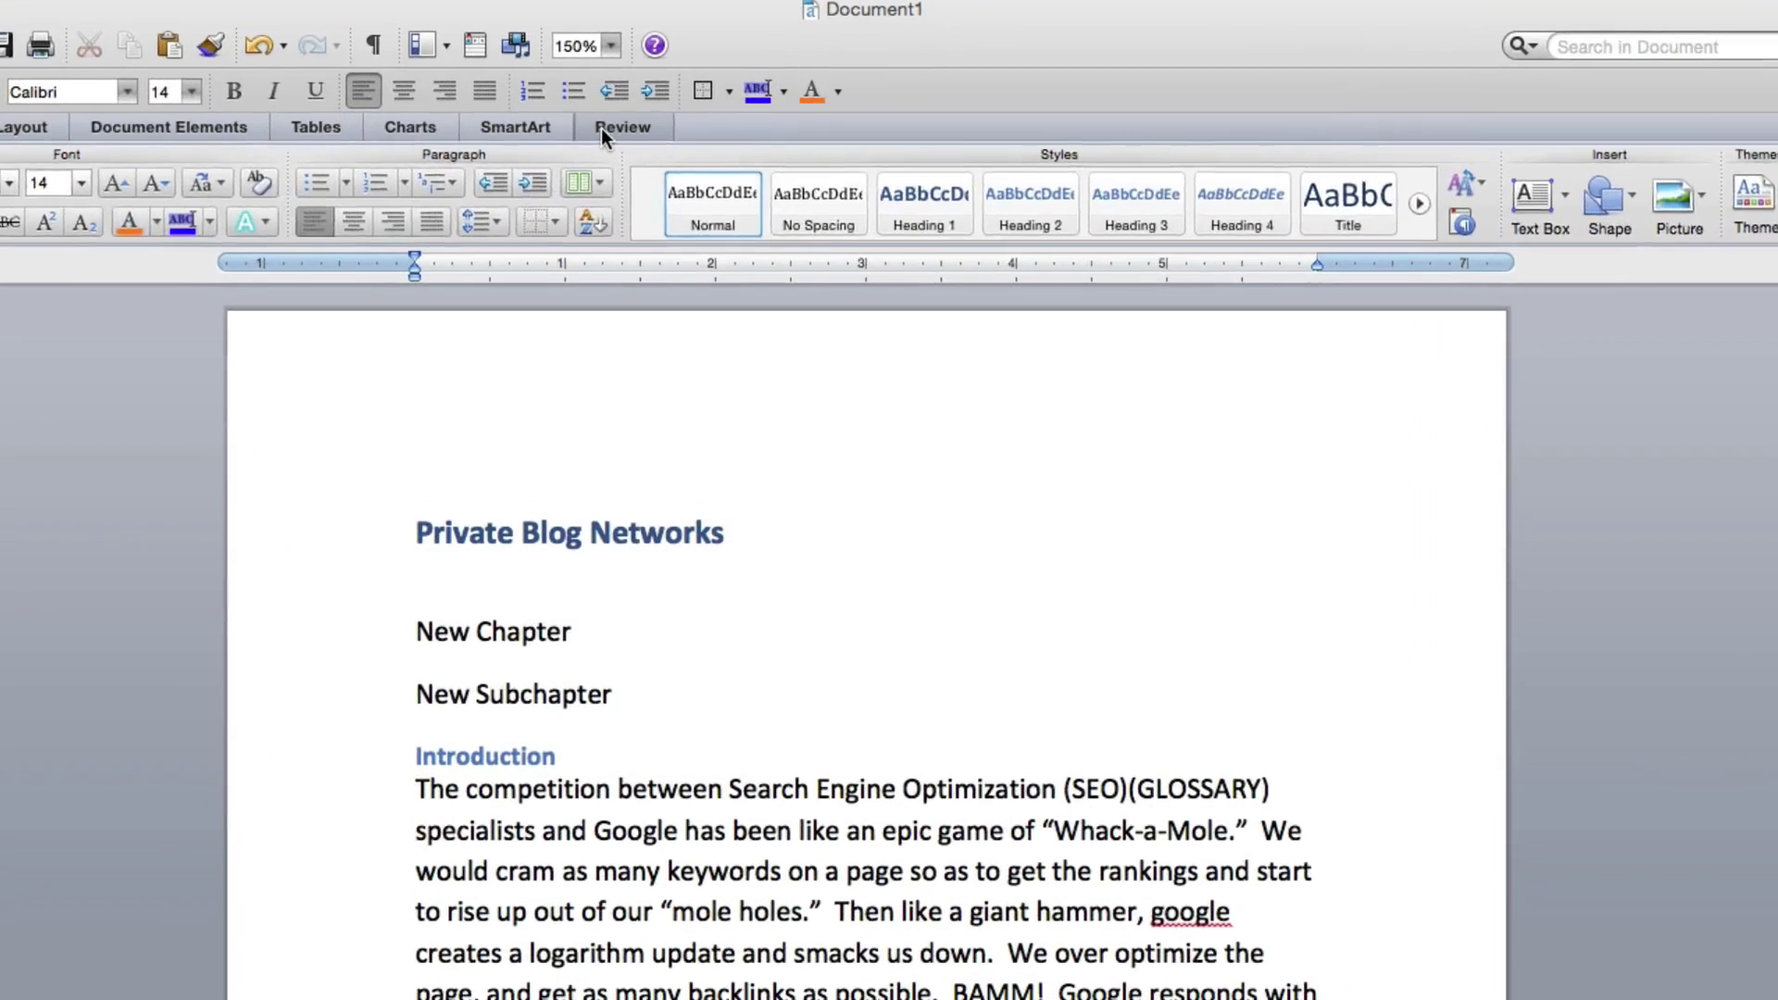
# Show the Document Map heading outline beside the Word page
pyautogui.click(602, 133)
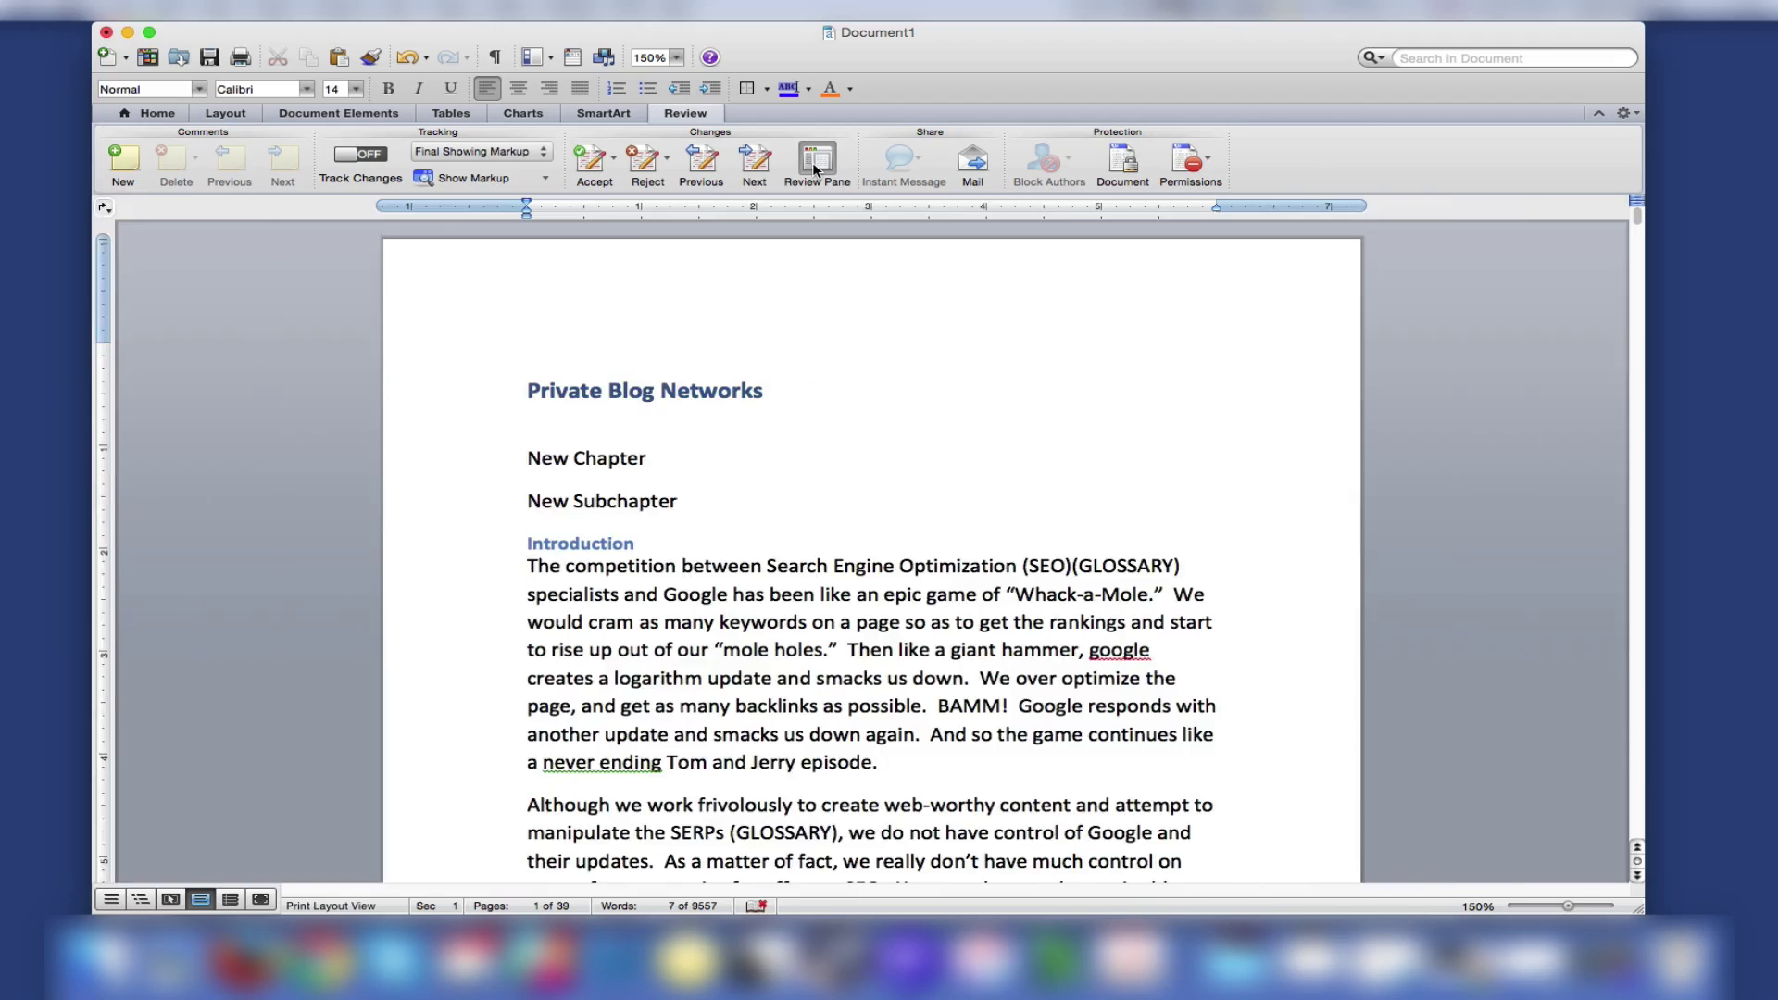
pyautogui.click(814, 163)
pyautogui.click(320, 211)
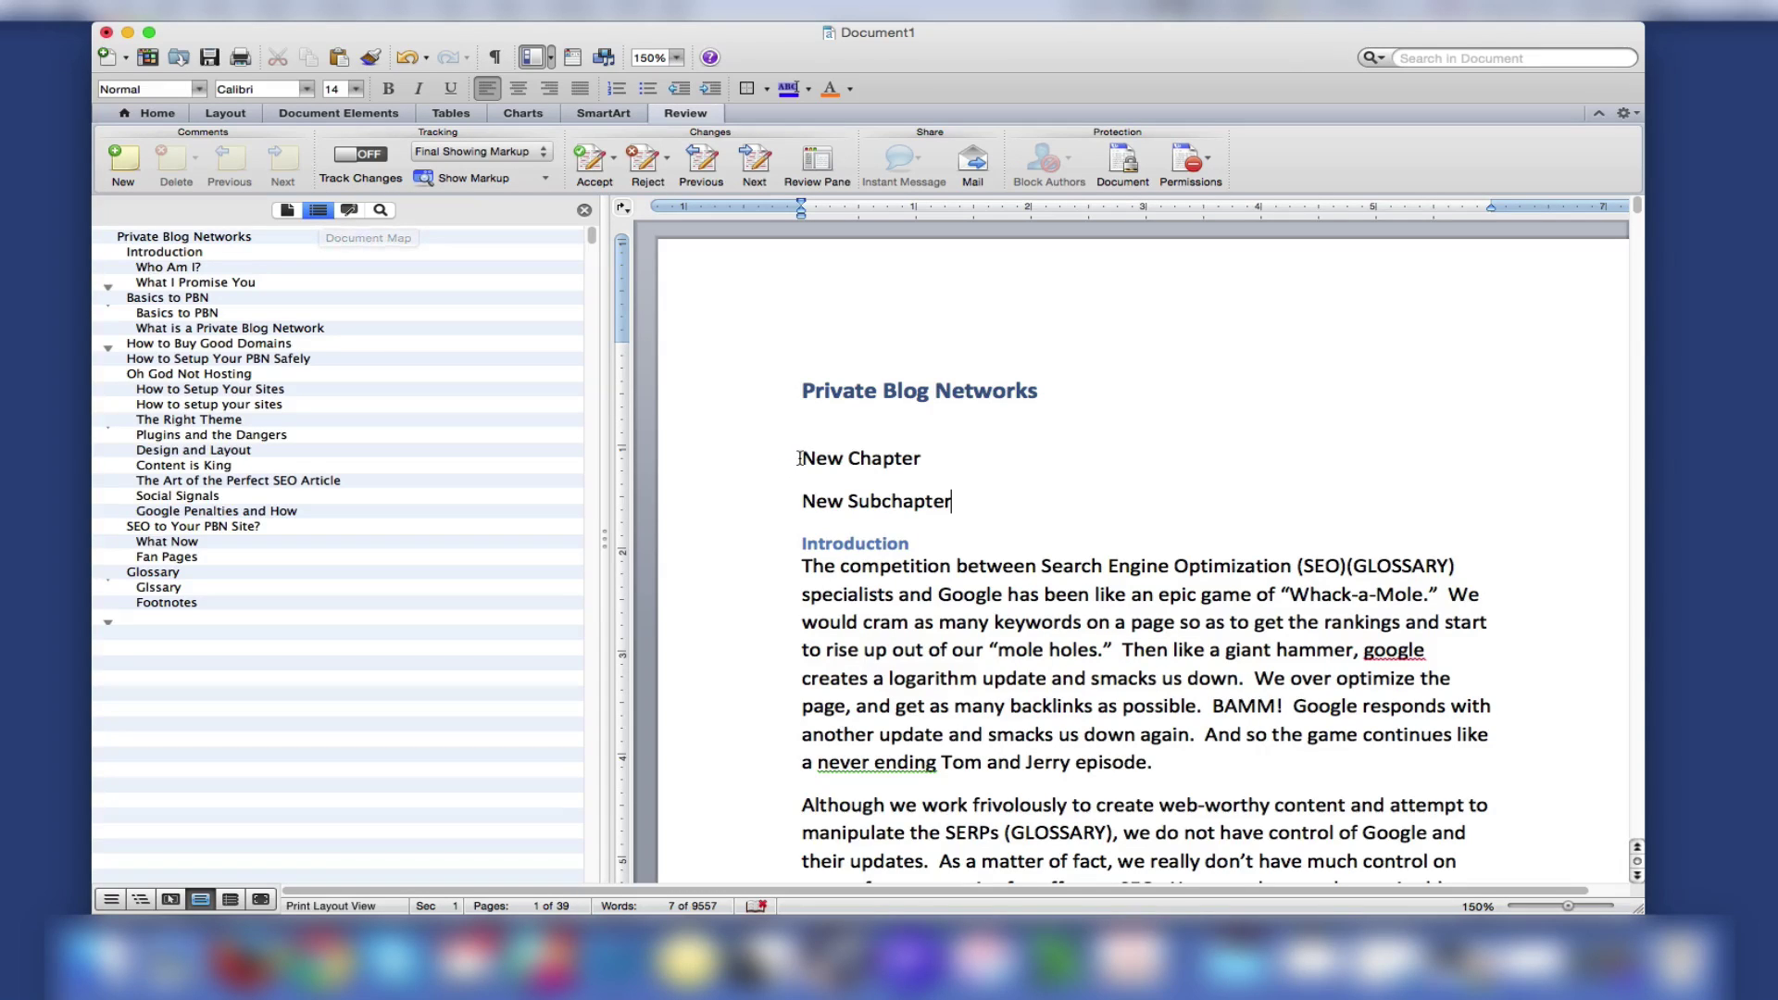
# Make 'New Chapter' a Heading 2 and 'New Subchapter' a Heading 3
pyautogui.tripleClick(803, 458)
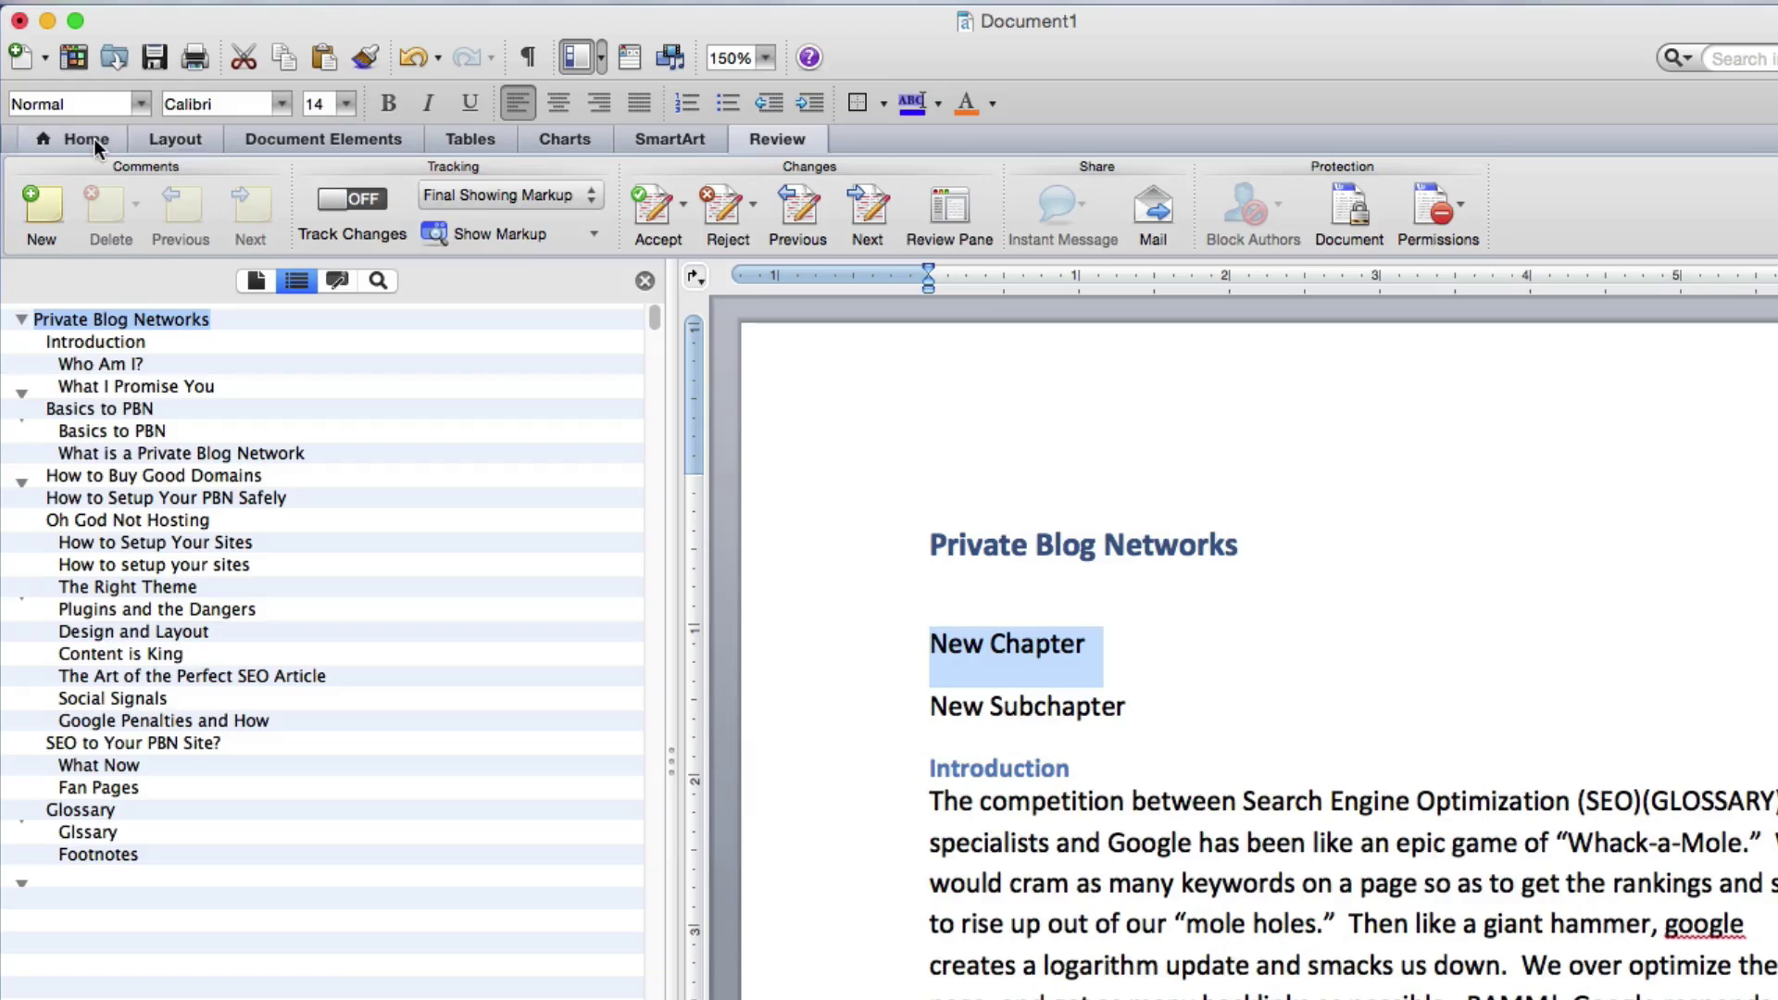
pyautogui.click(88, 139)
pyautogui.click(1185, 227)
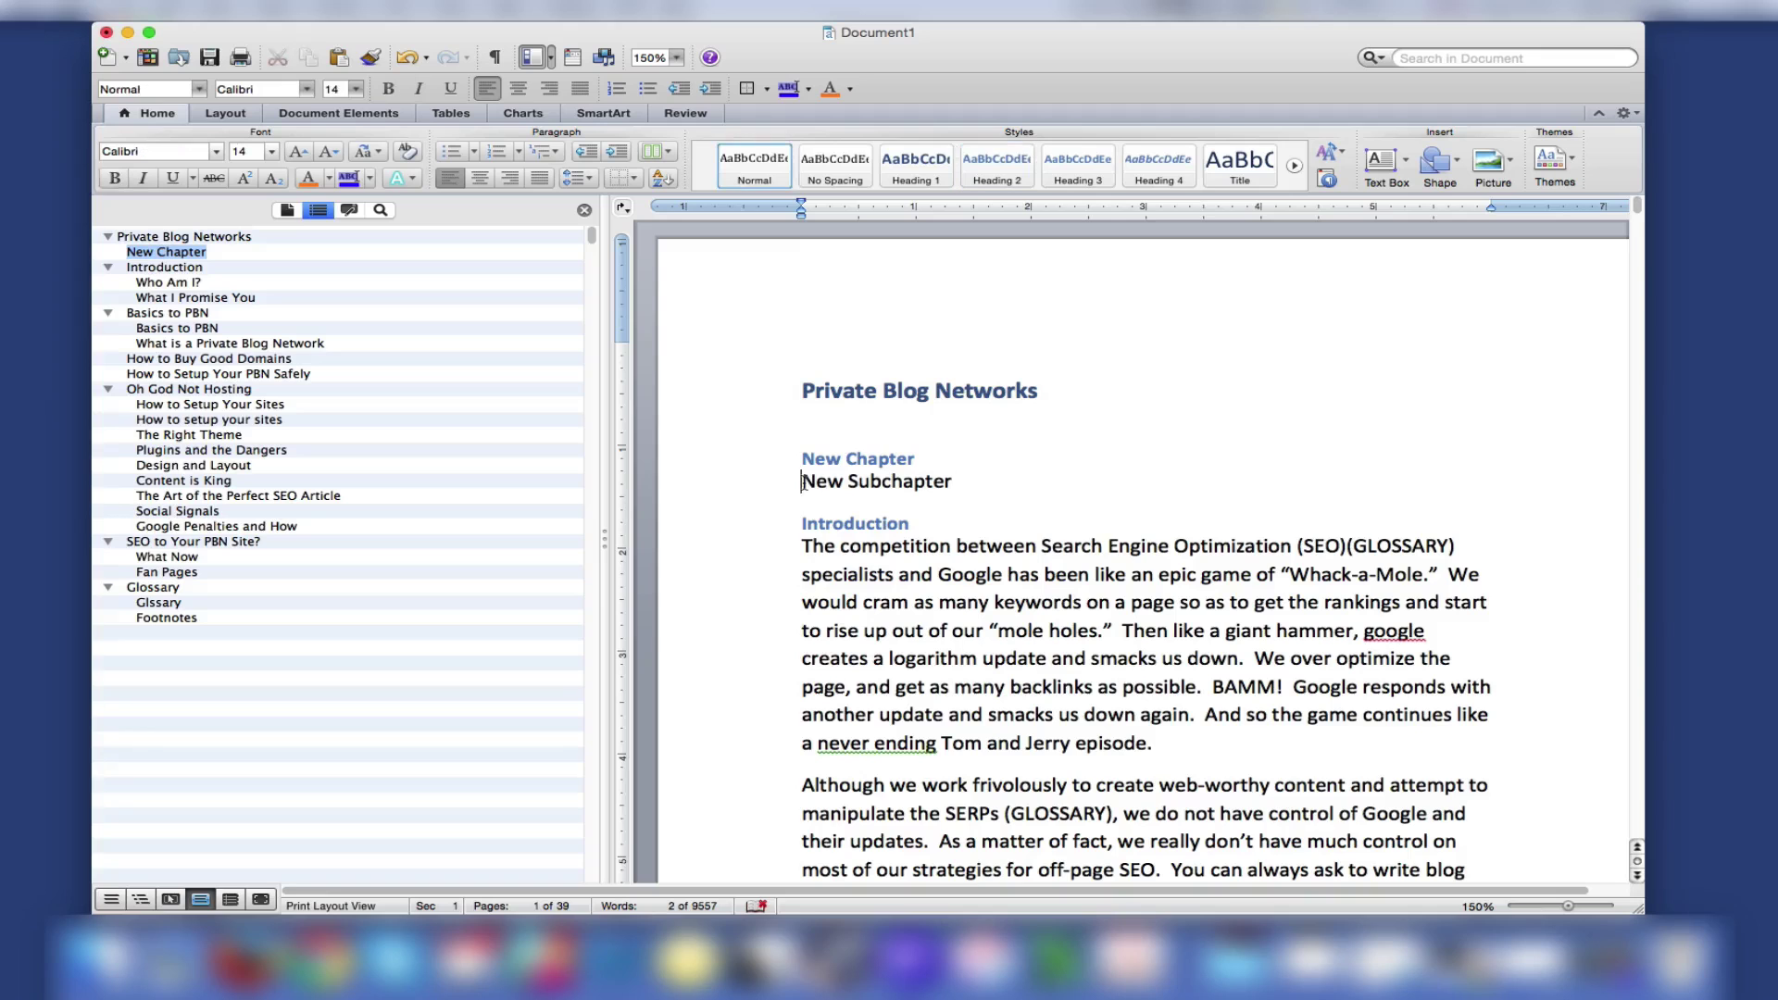
pyautogui.tripleClick(805, 482)
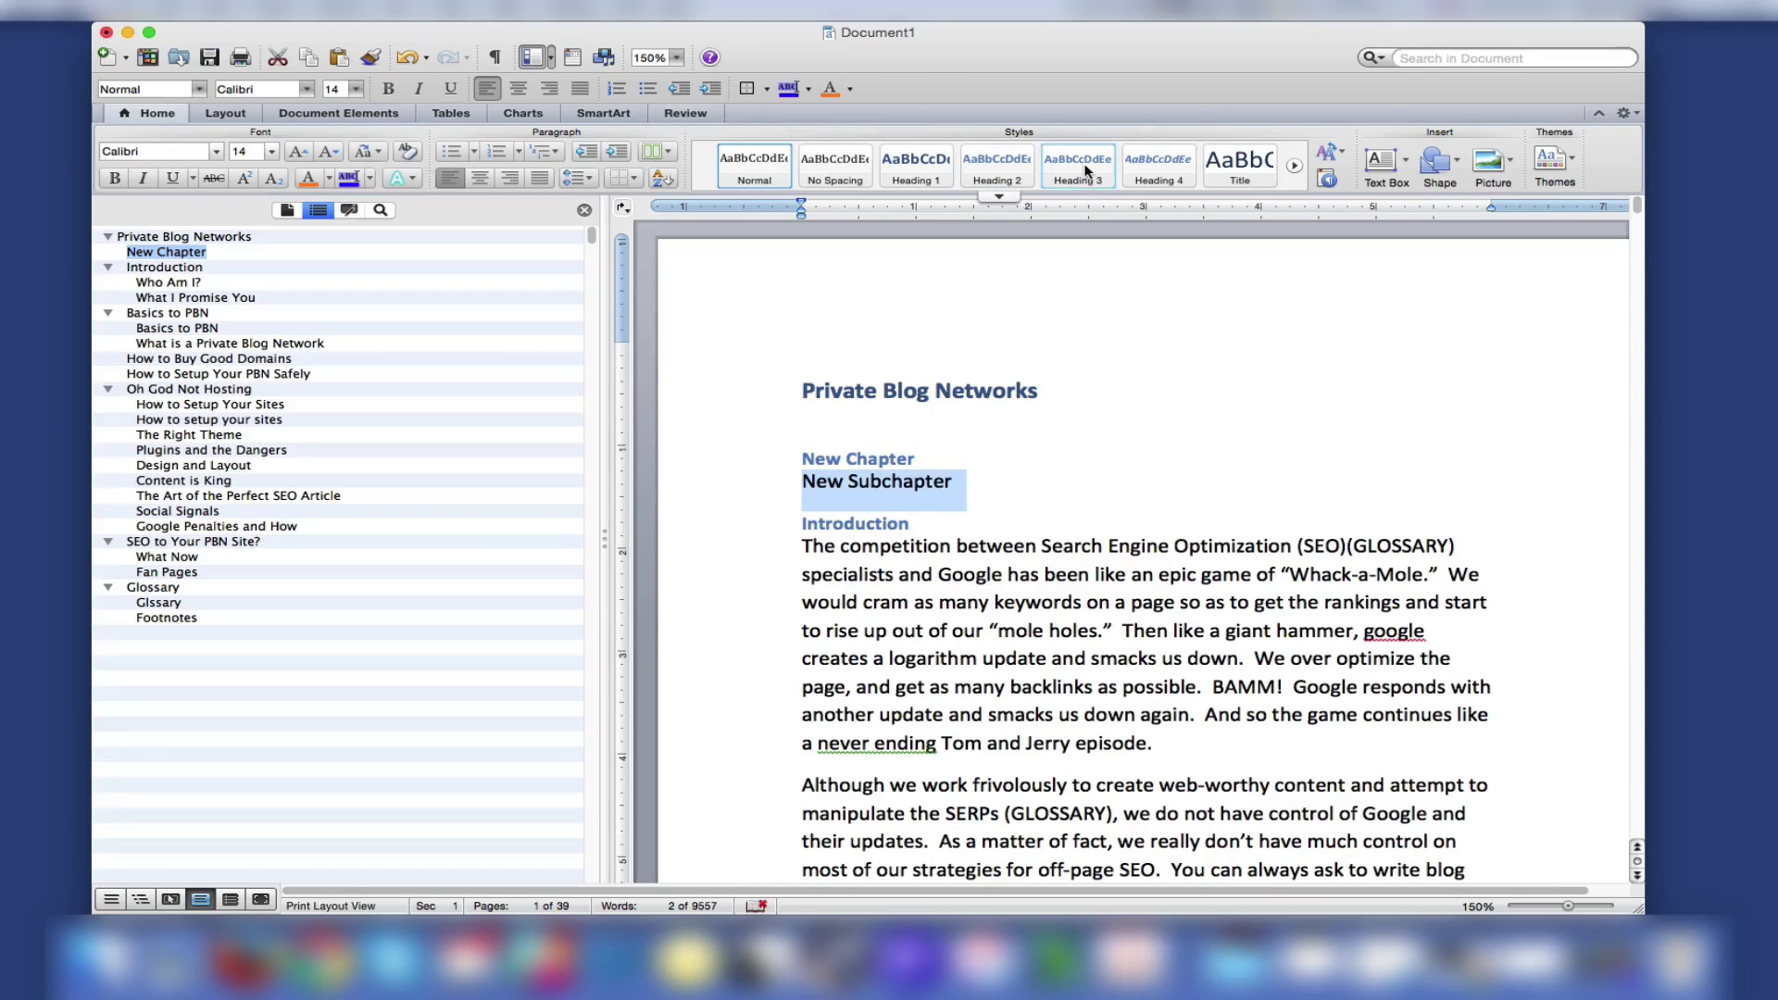
pyautogui.click(1087, 171)
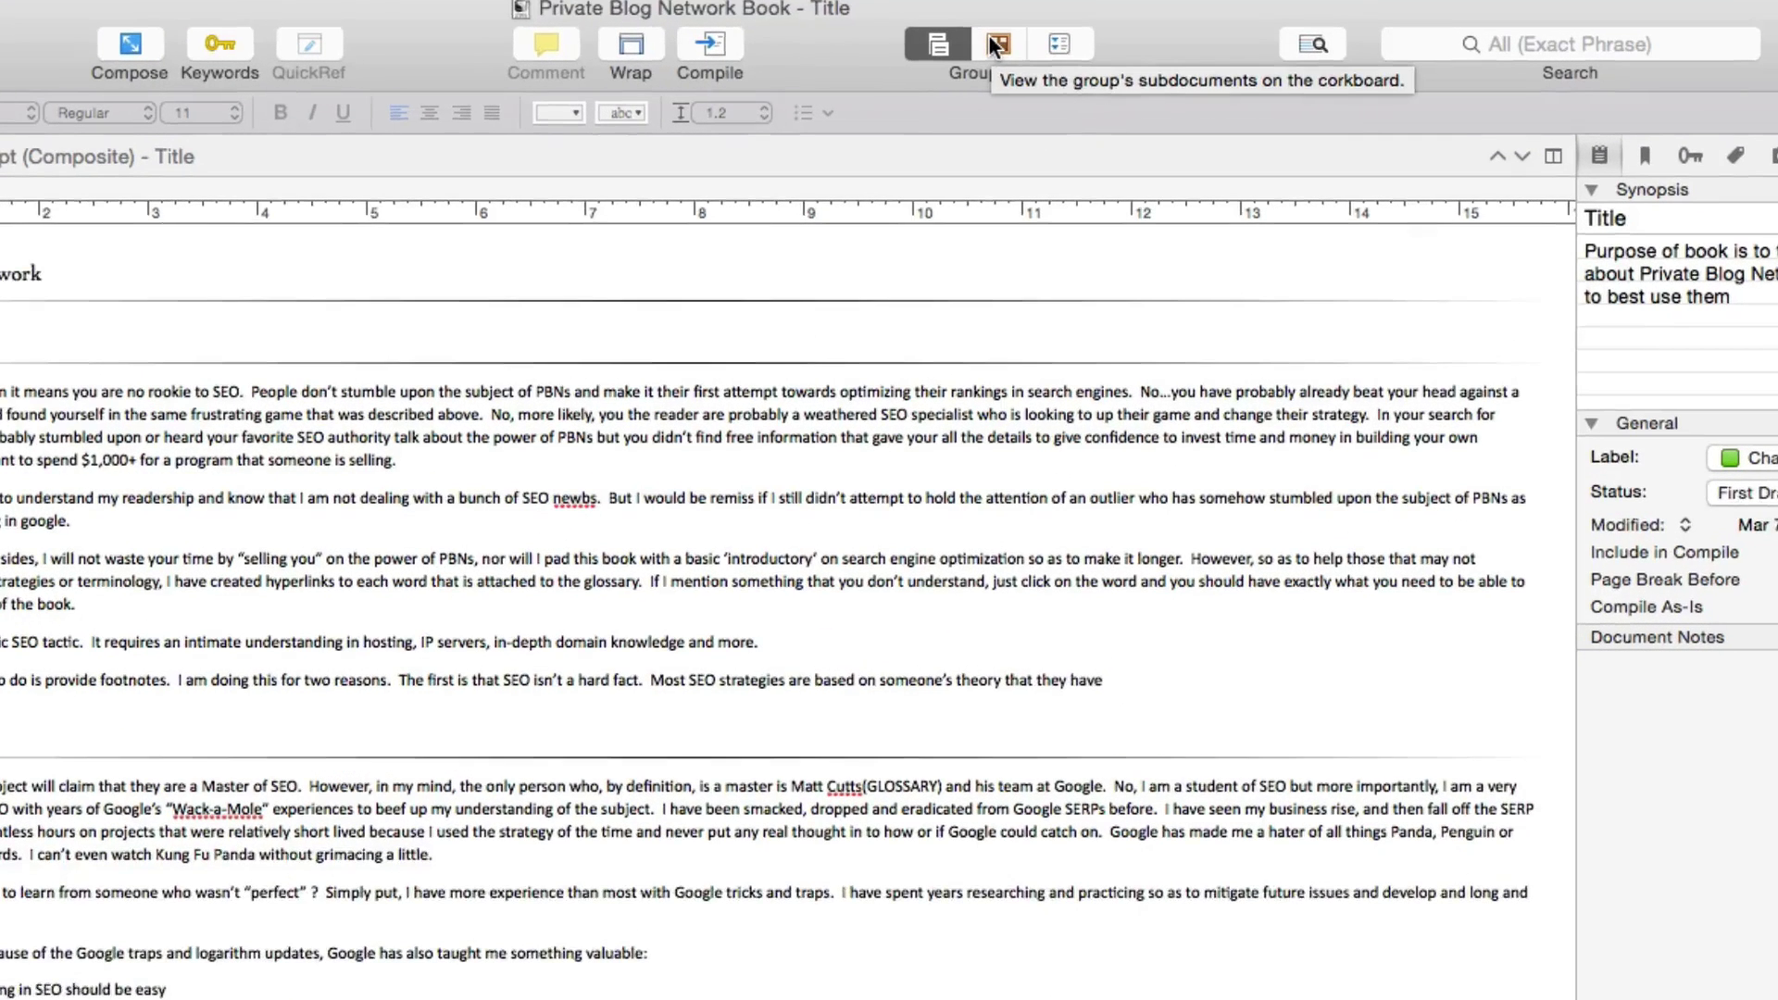
# Switch the Manuscript's group view from corkboard index cards to the Outliner list
pyautogui.click(989, 36)
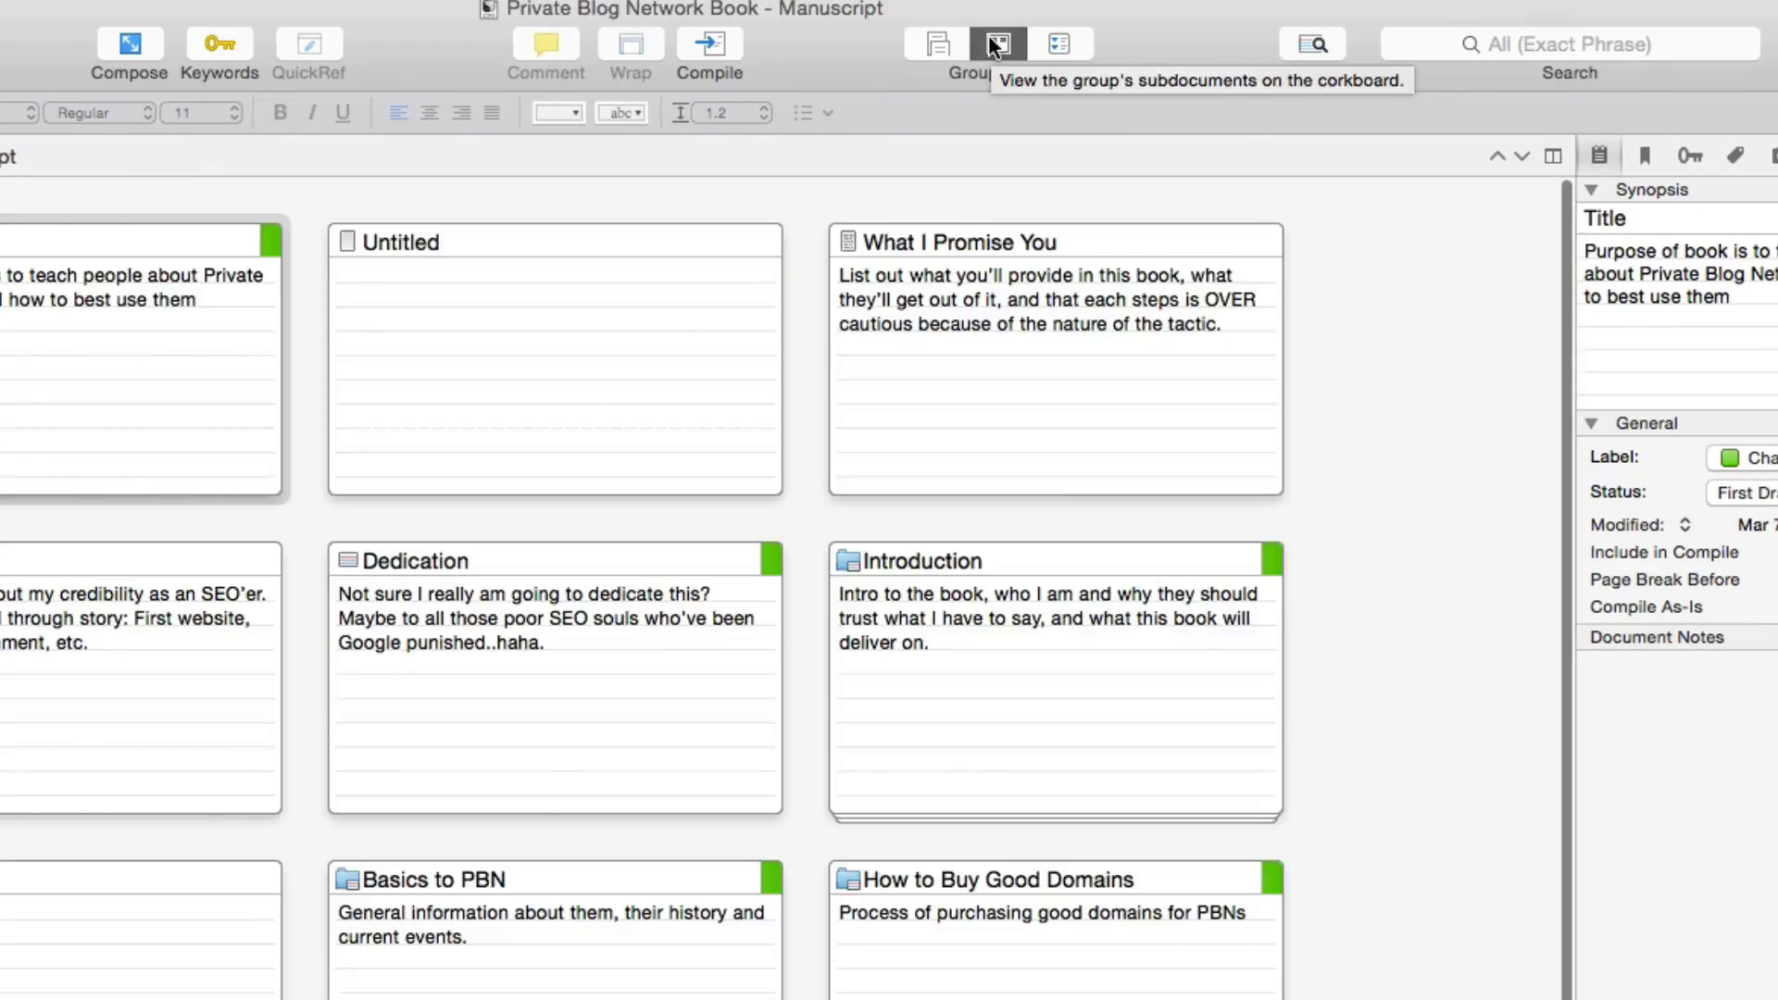
pyautogui.click(1058, 43)
pyautogui.click(1112, 65)
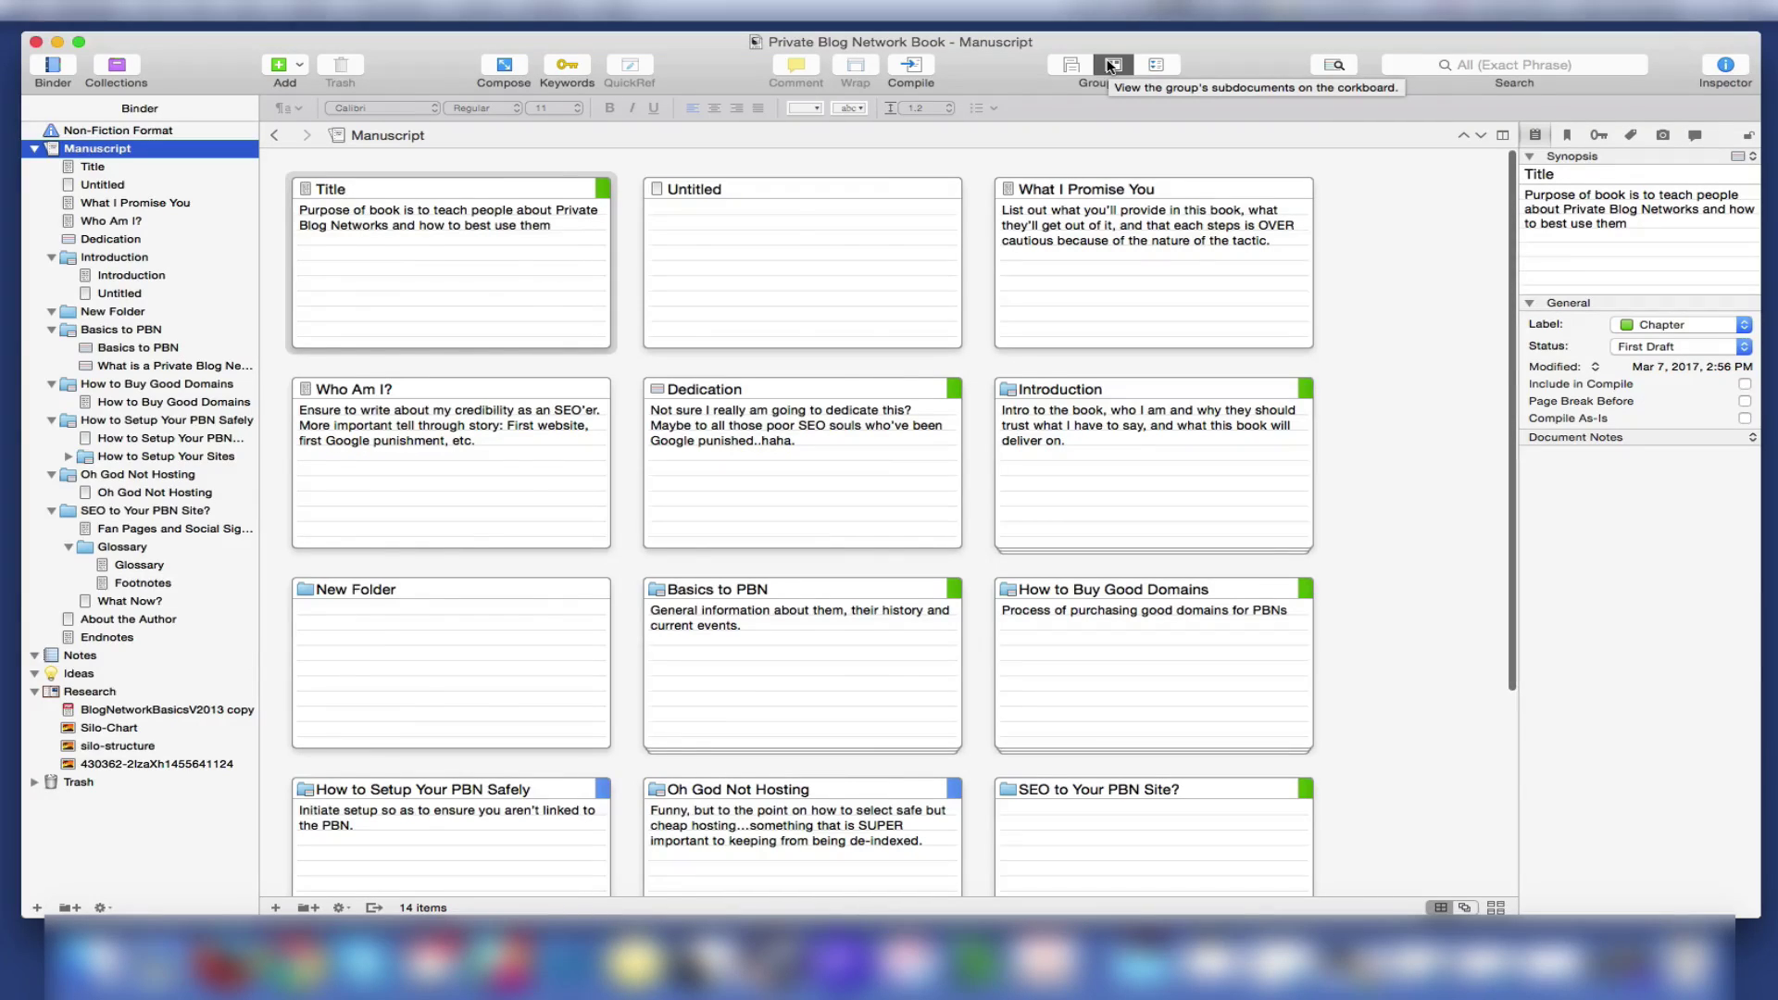
pyautogui.click(1149, 67)
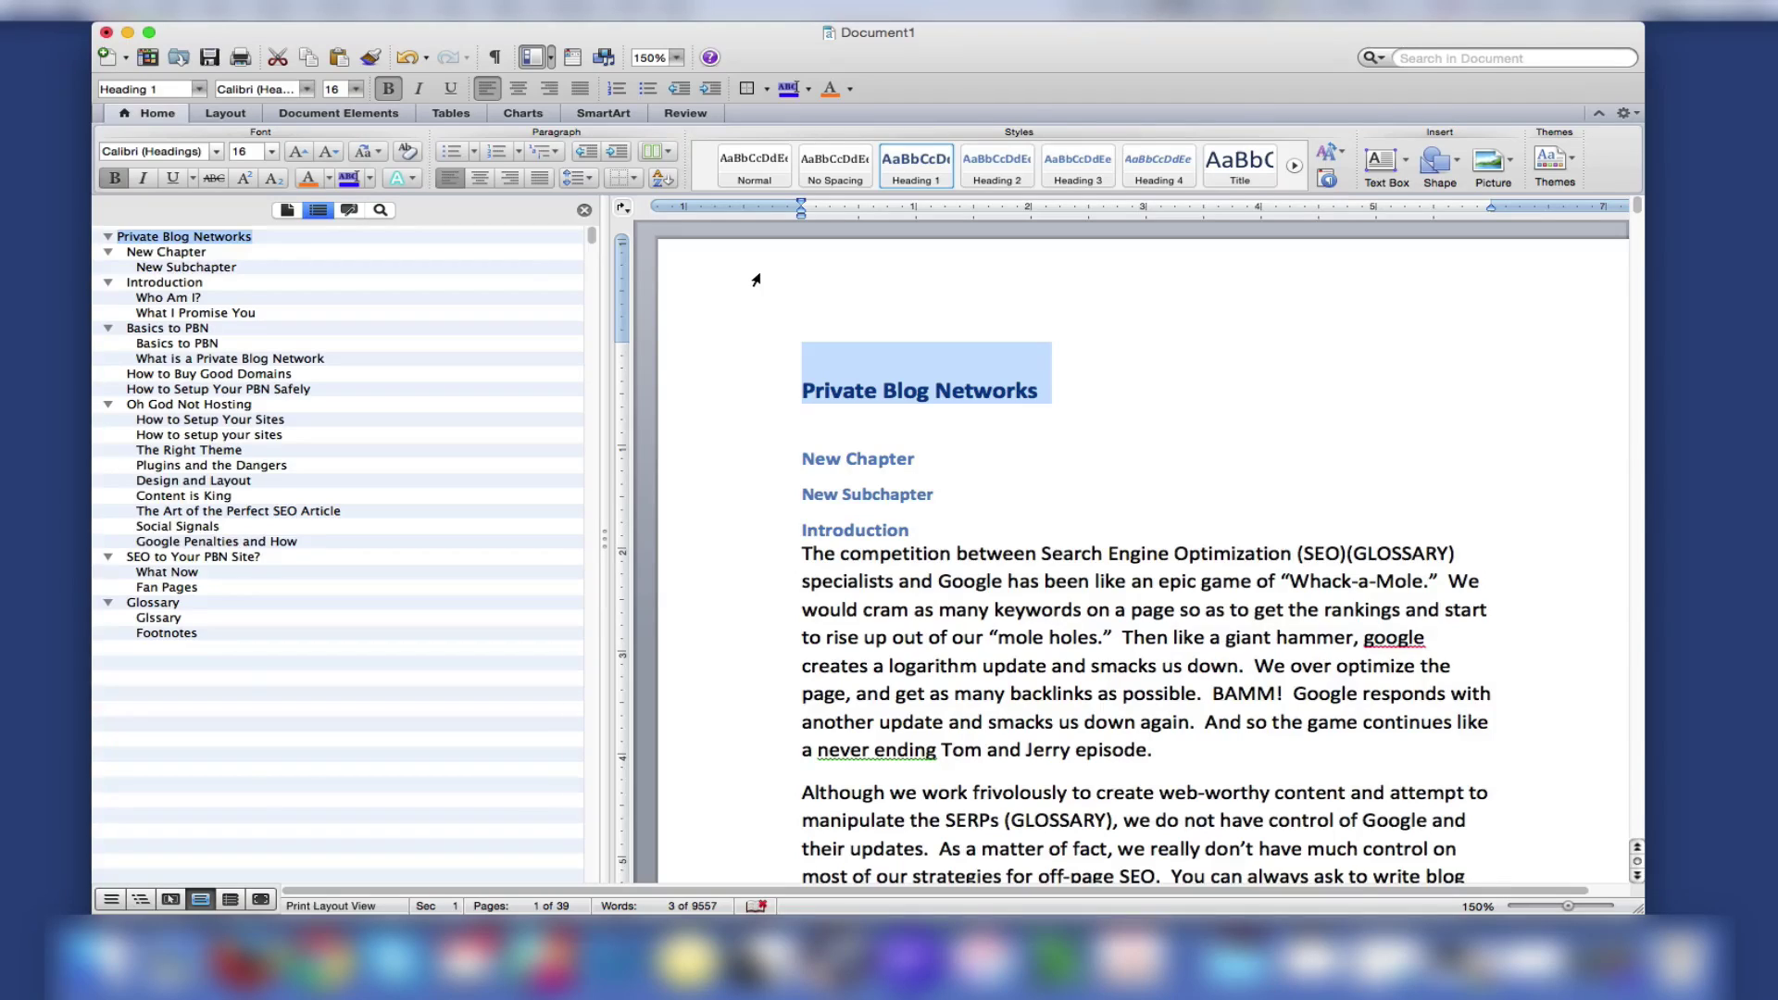
pyautogui.click(288, 210)
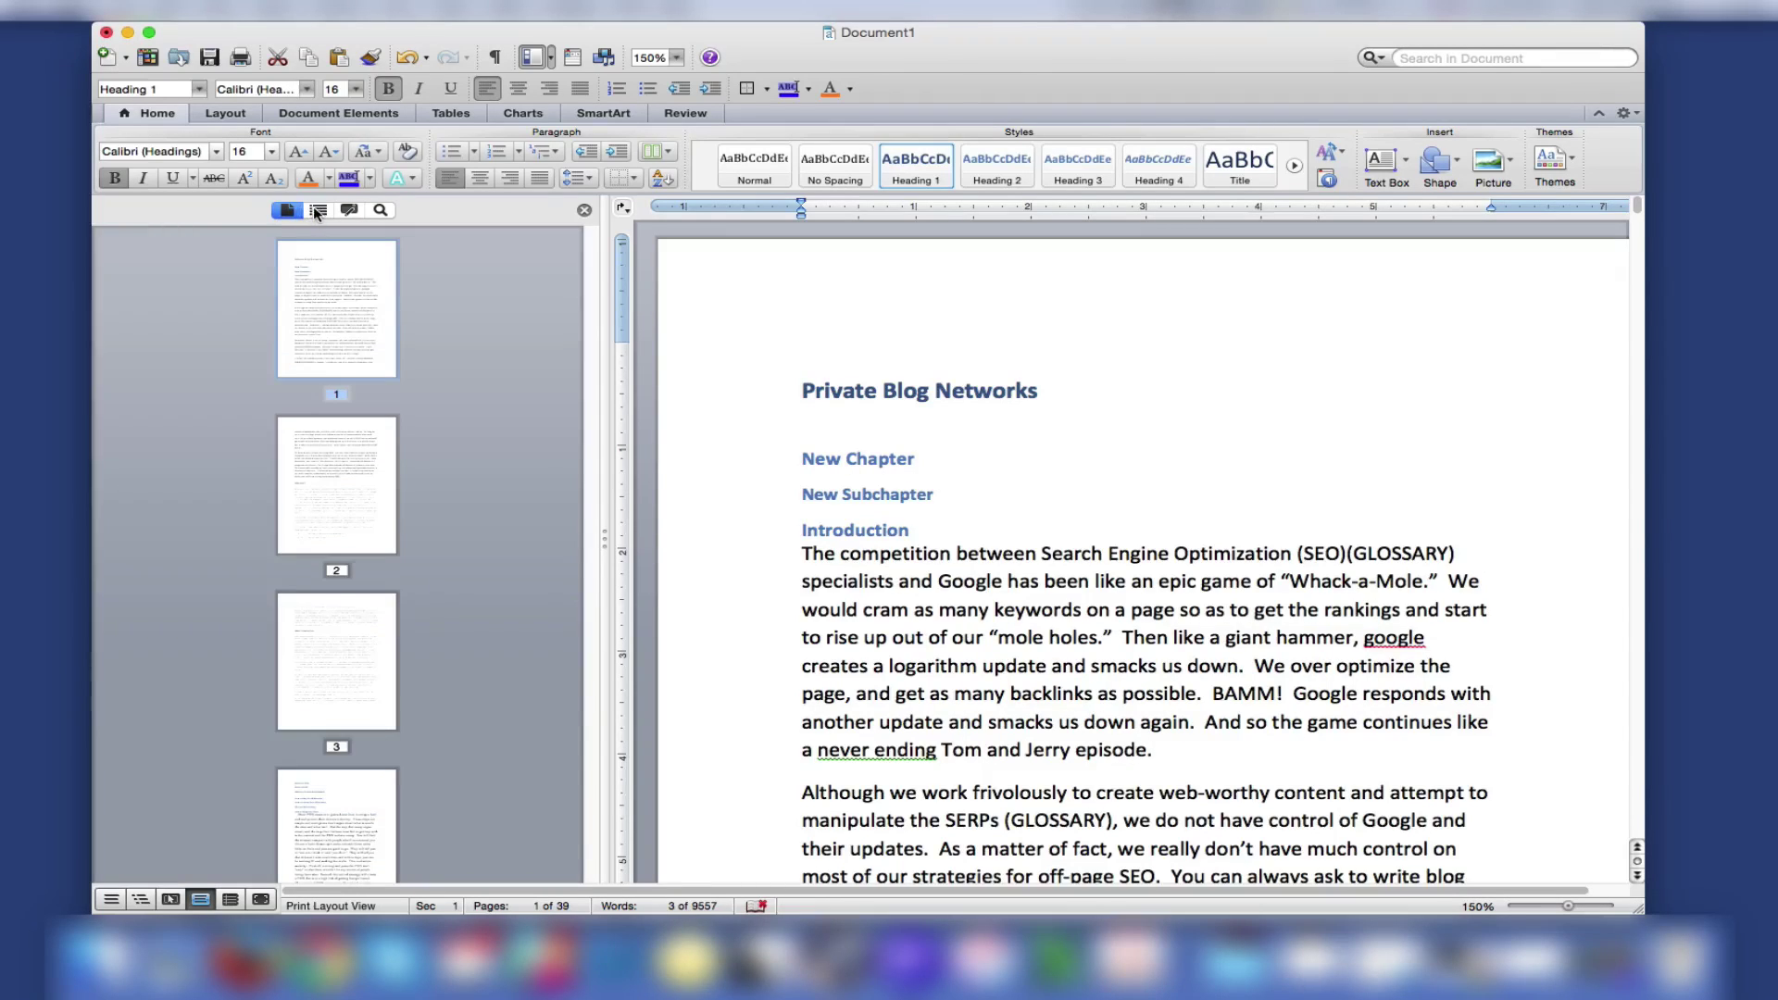
pyautogui.click(318, 210)
pyautogui.click(380, 211)
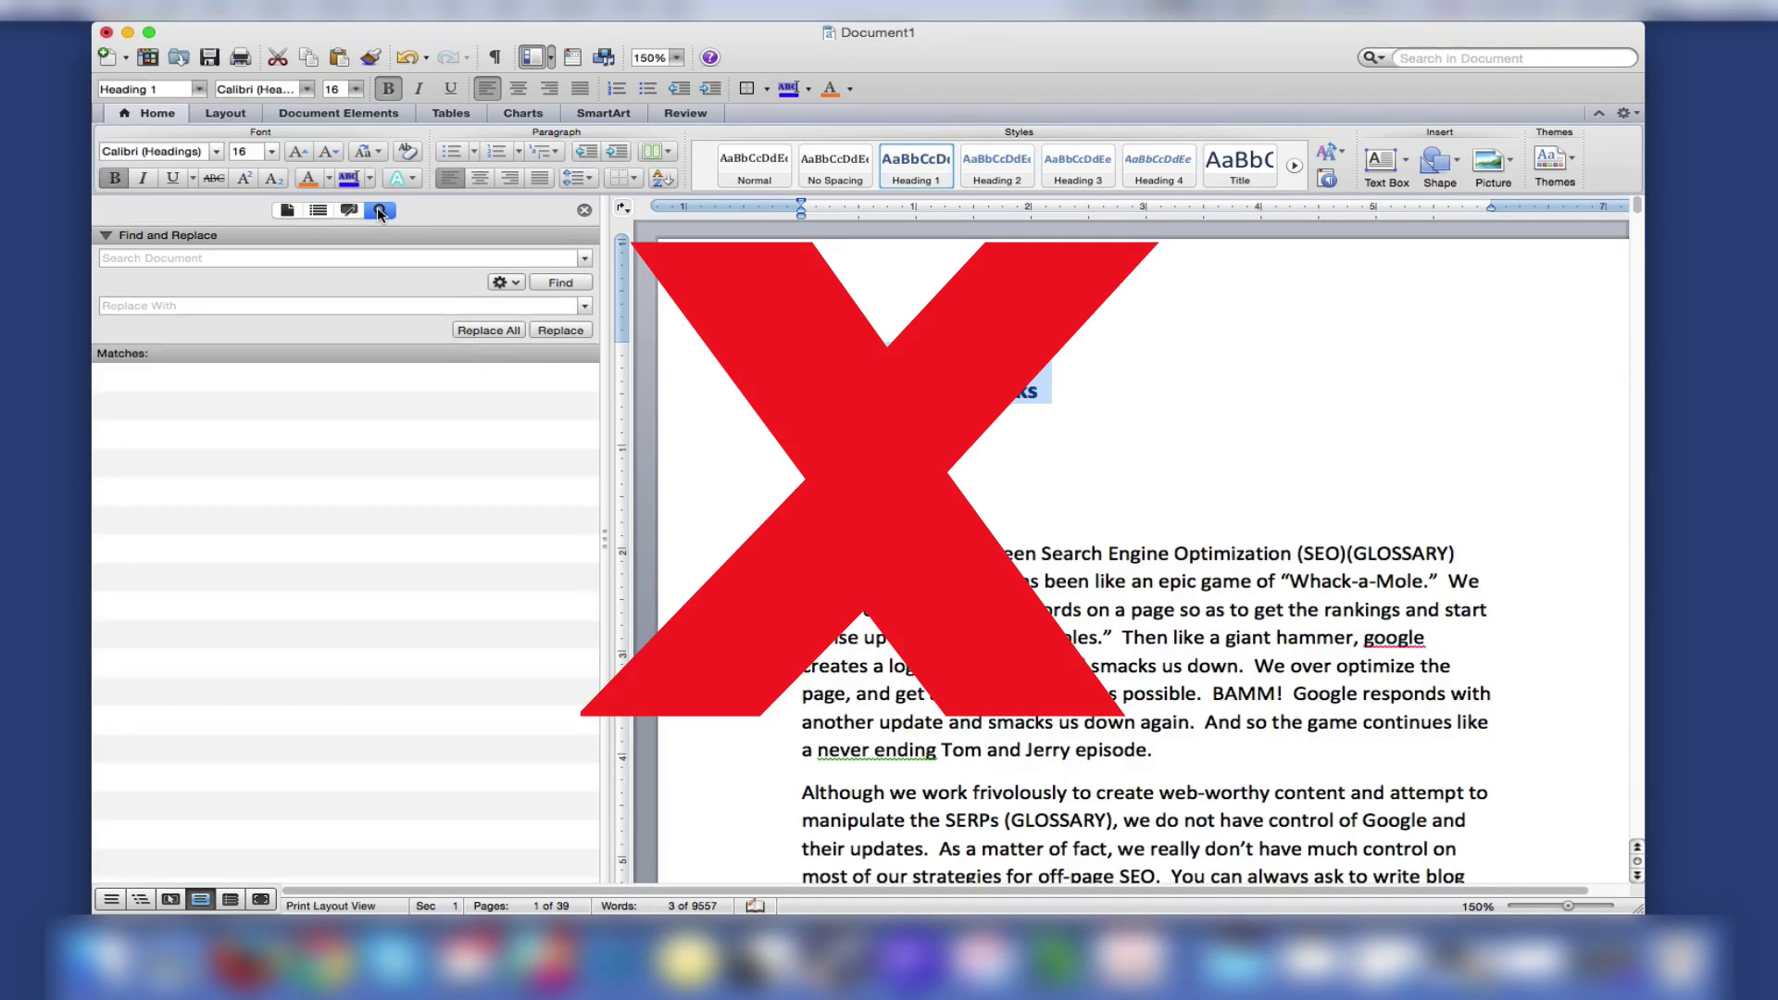
pyautogui.click(349, 210)
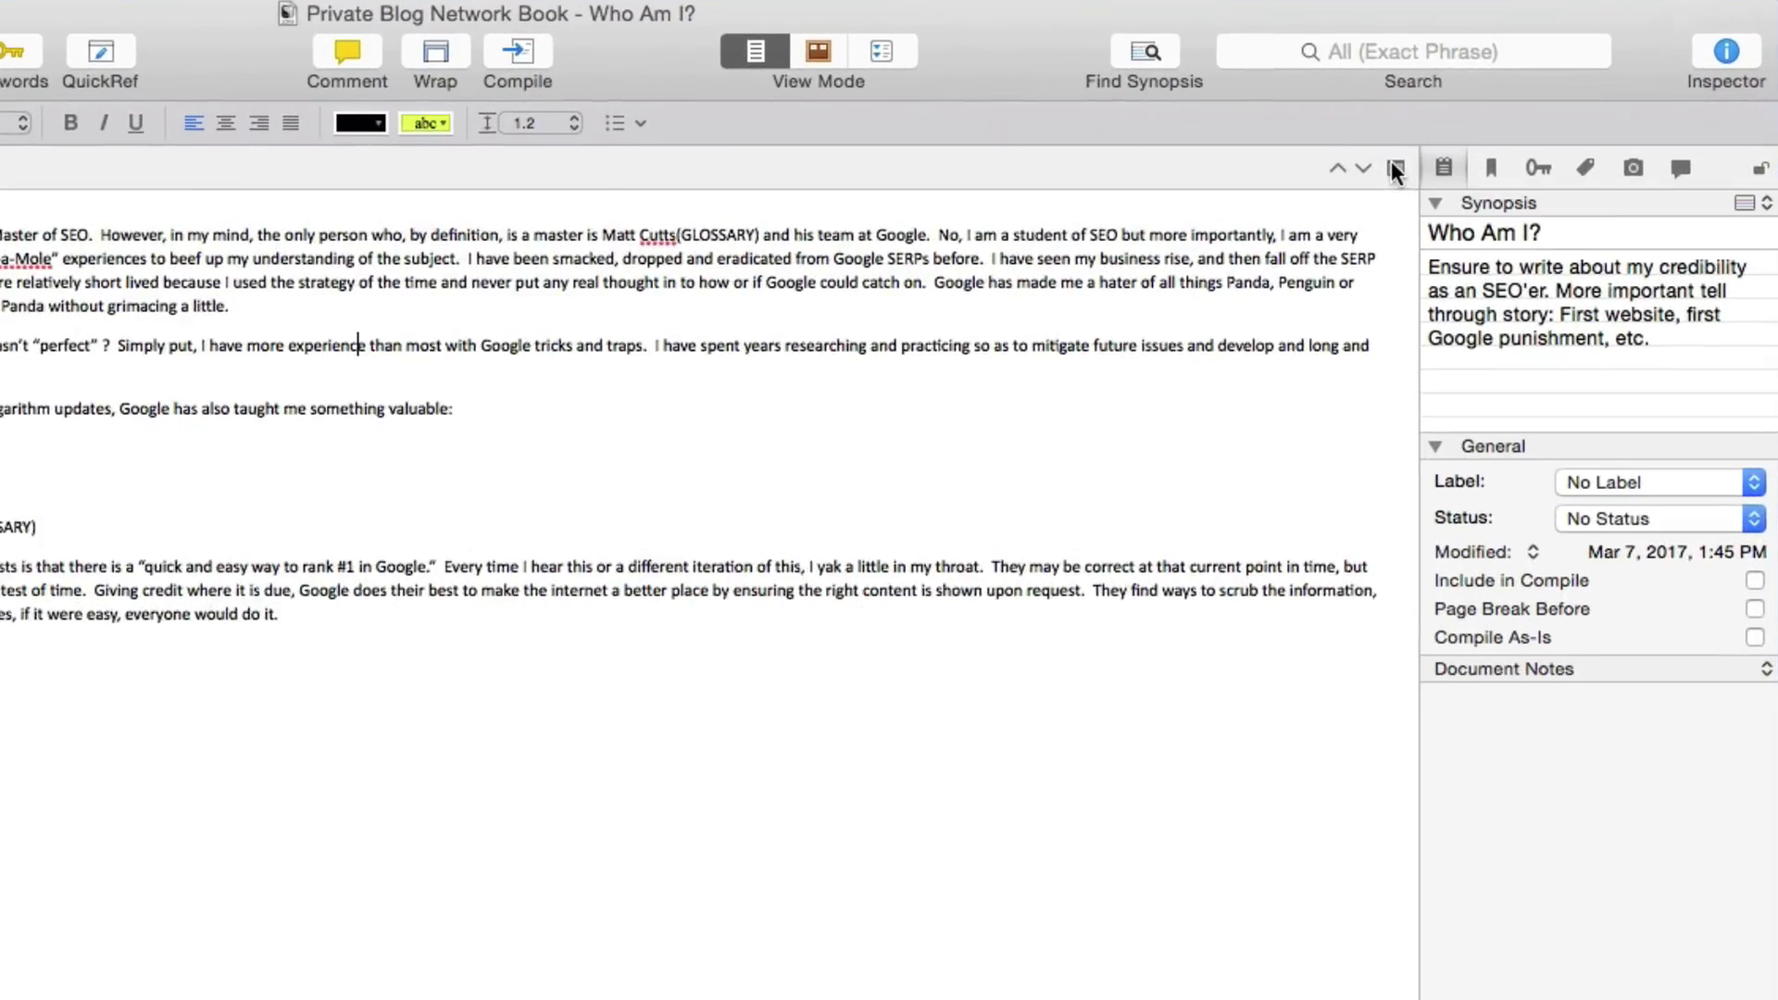
# Split the editor, then view Dedication, What I Promise You, the PDF and Silo-Chart in the second pane
pyautogui.click(1503, 136)
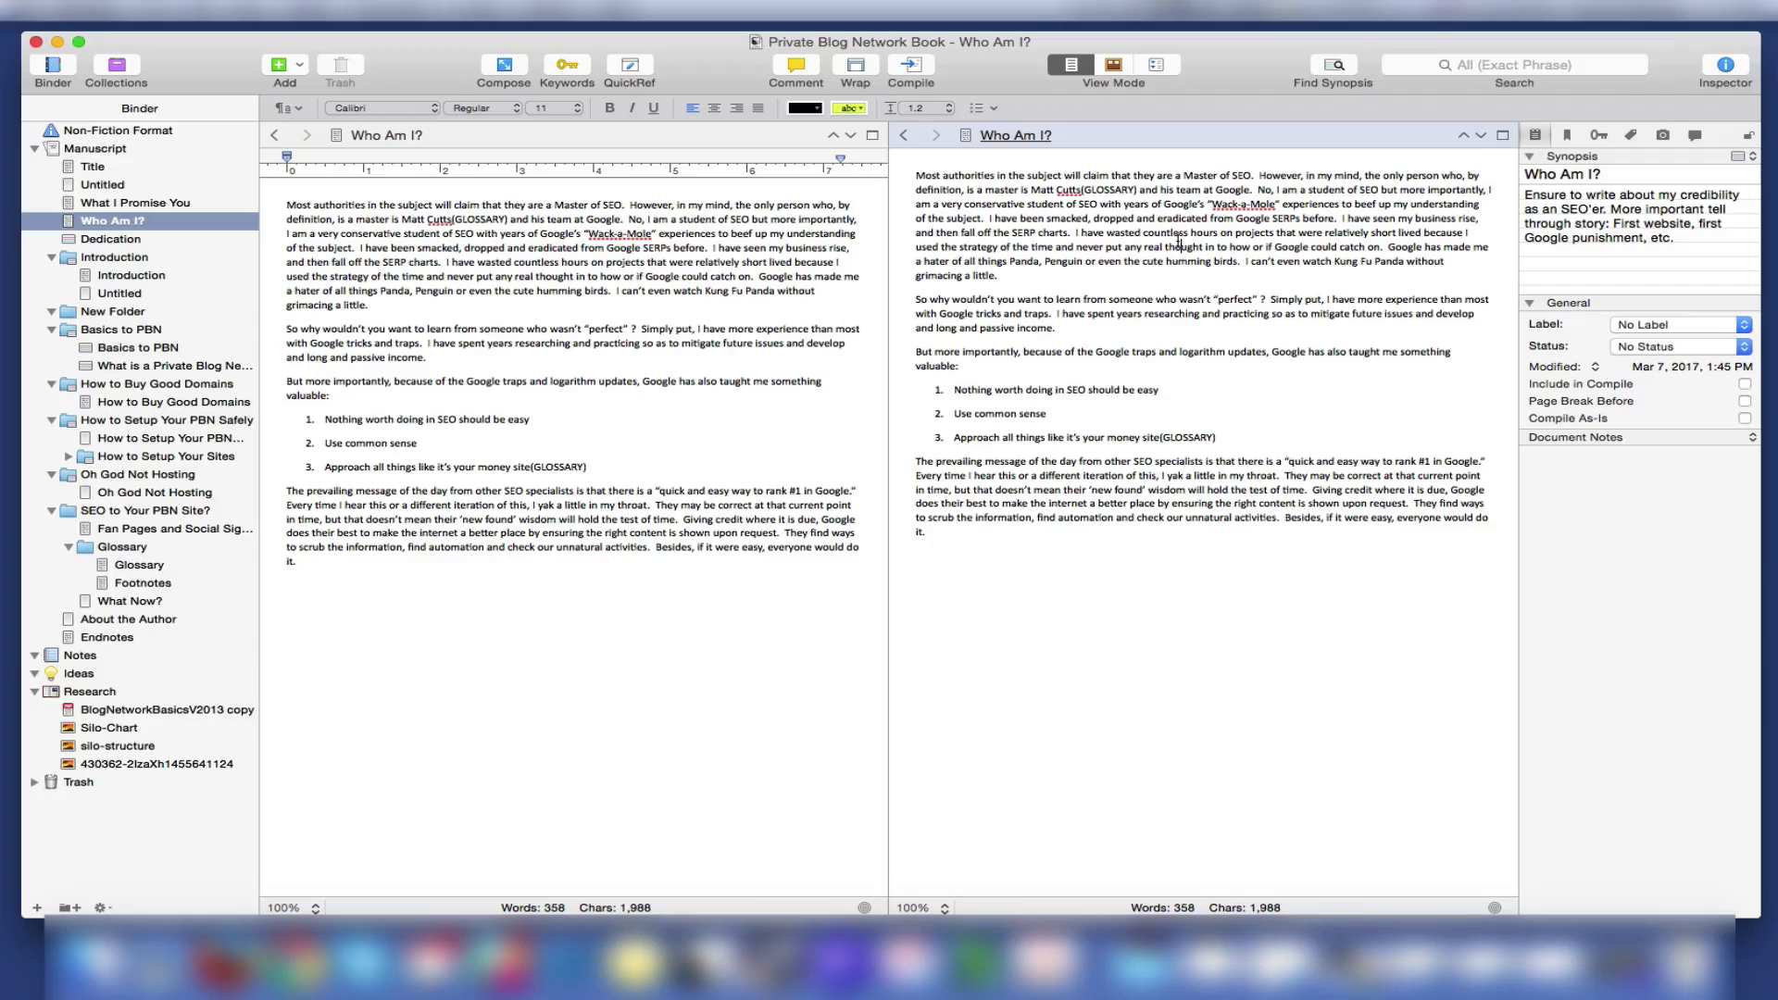
pyautogui.click(131, 243)
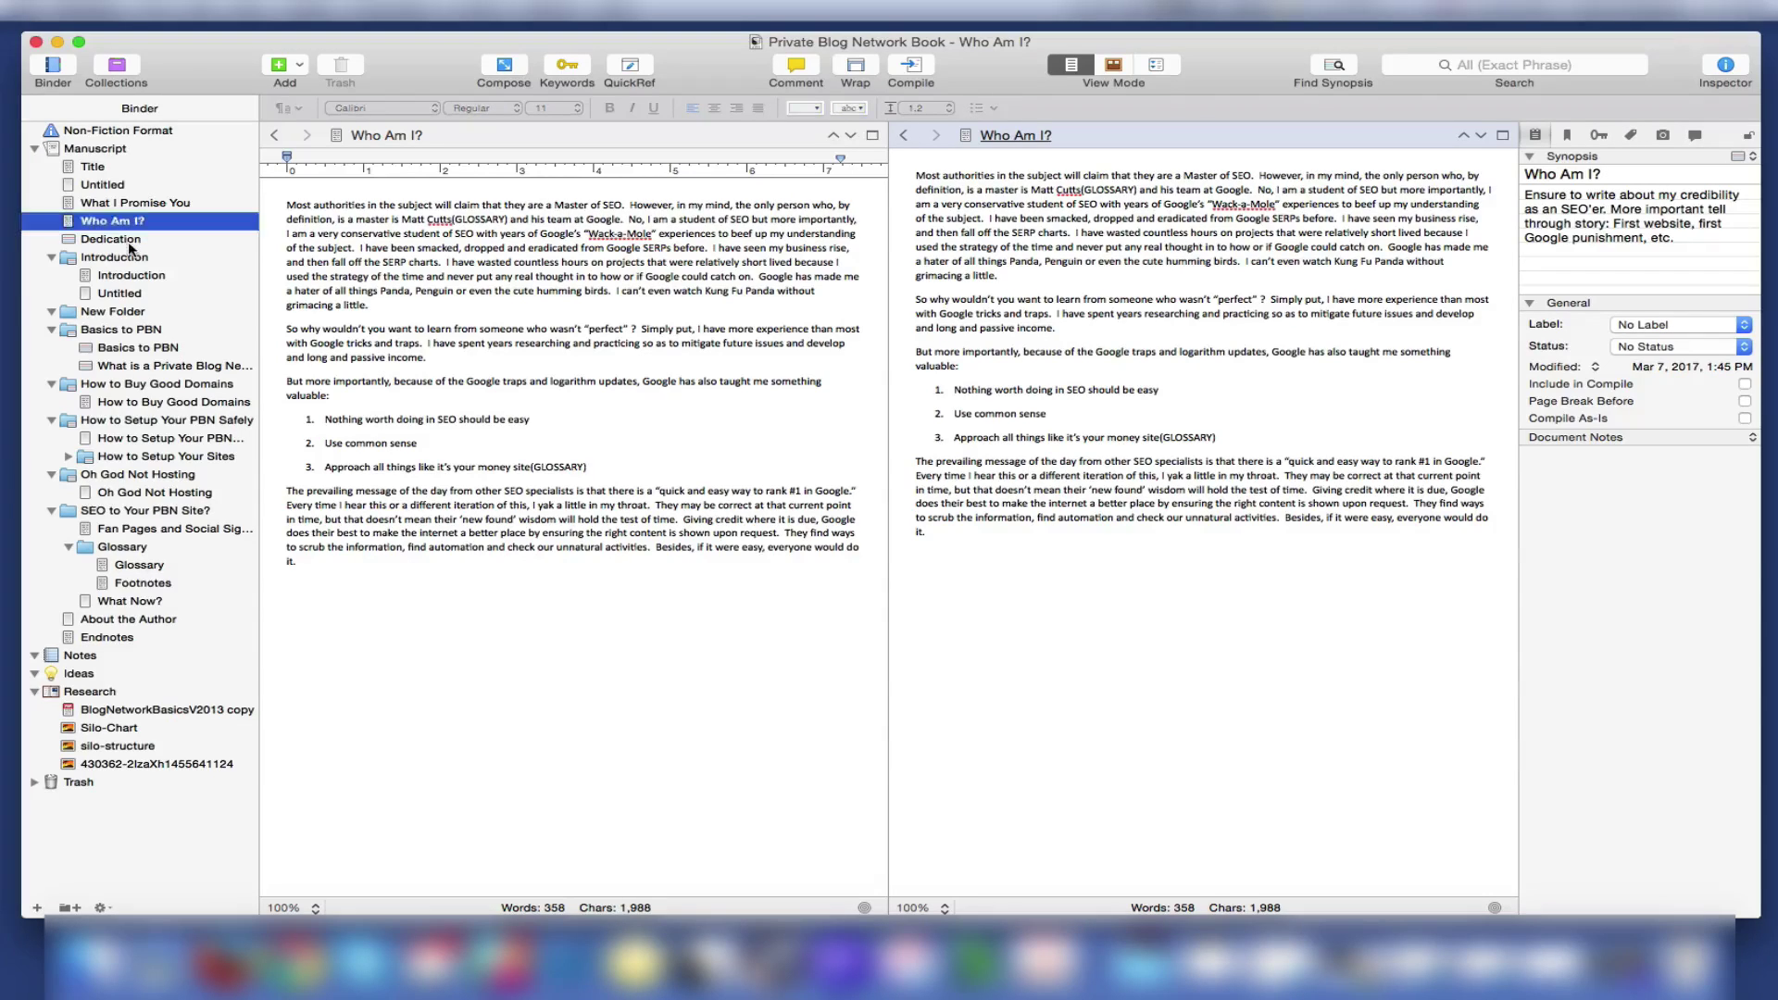
pyautogui.click(127, 204)
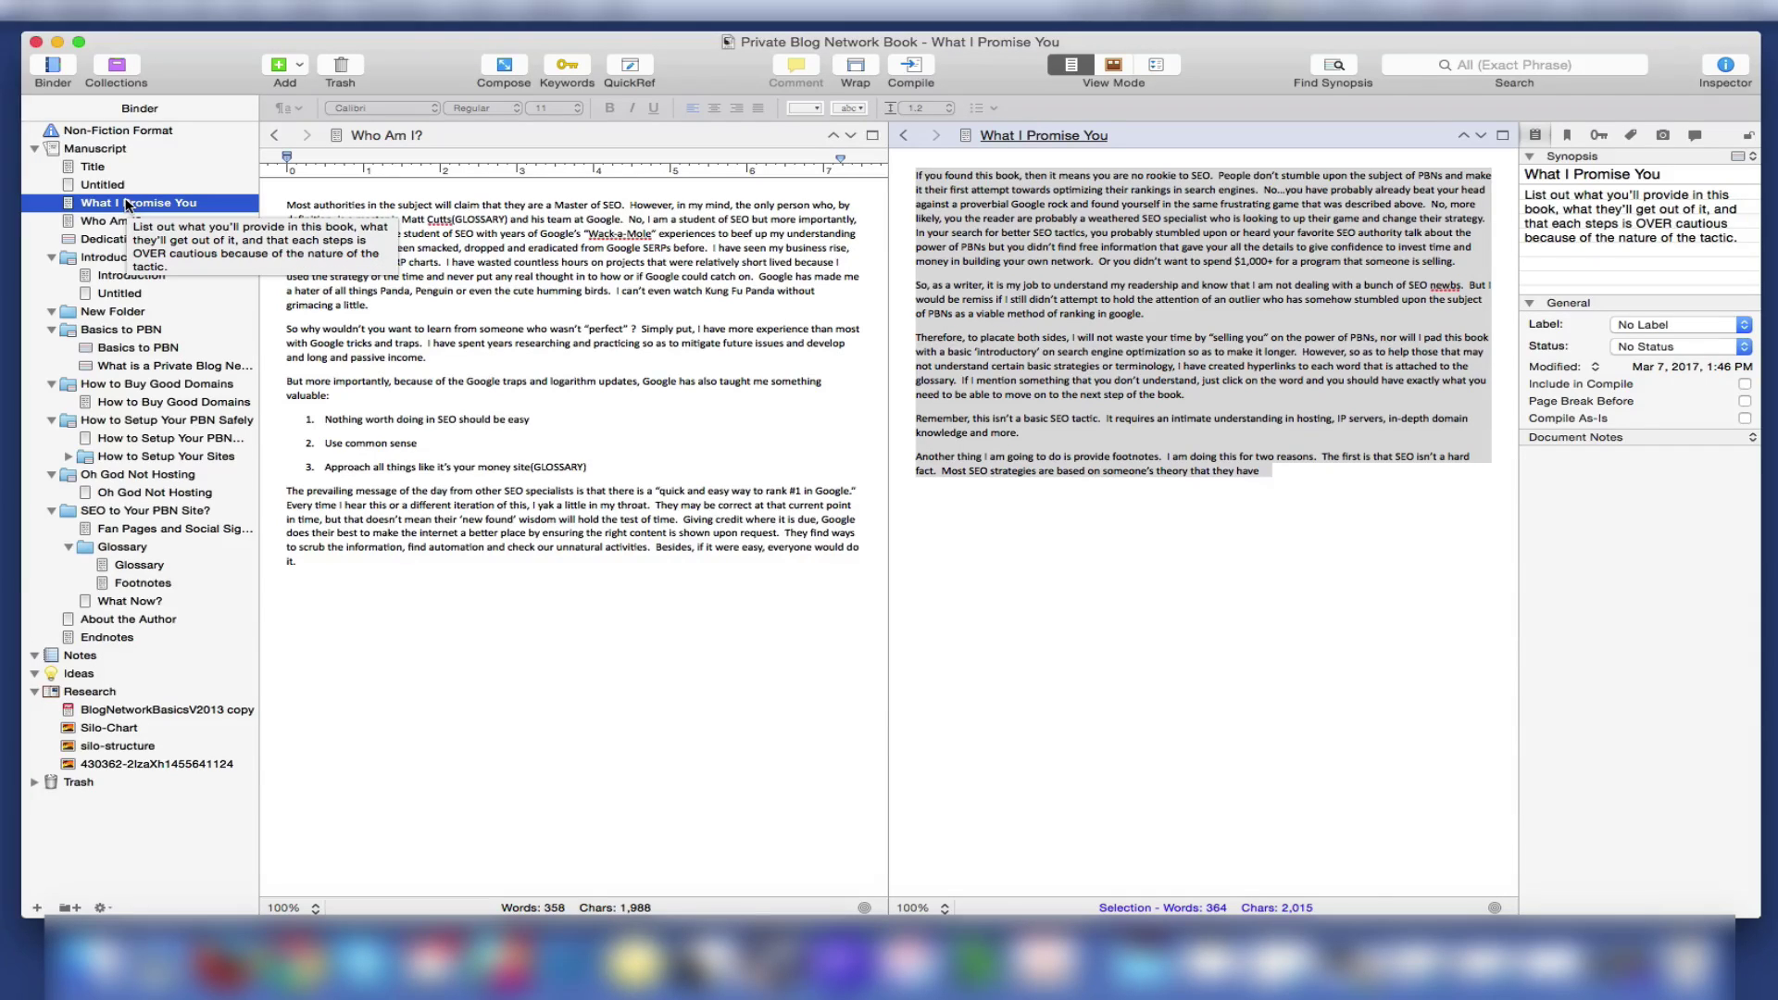
pyautogui.click(124, 712)
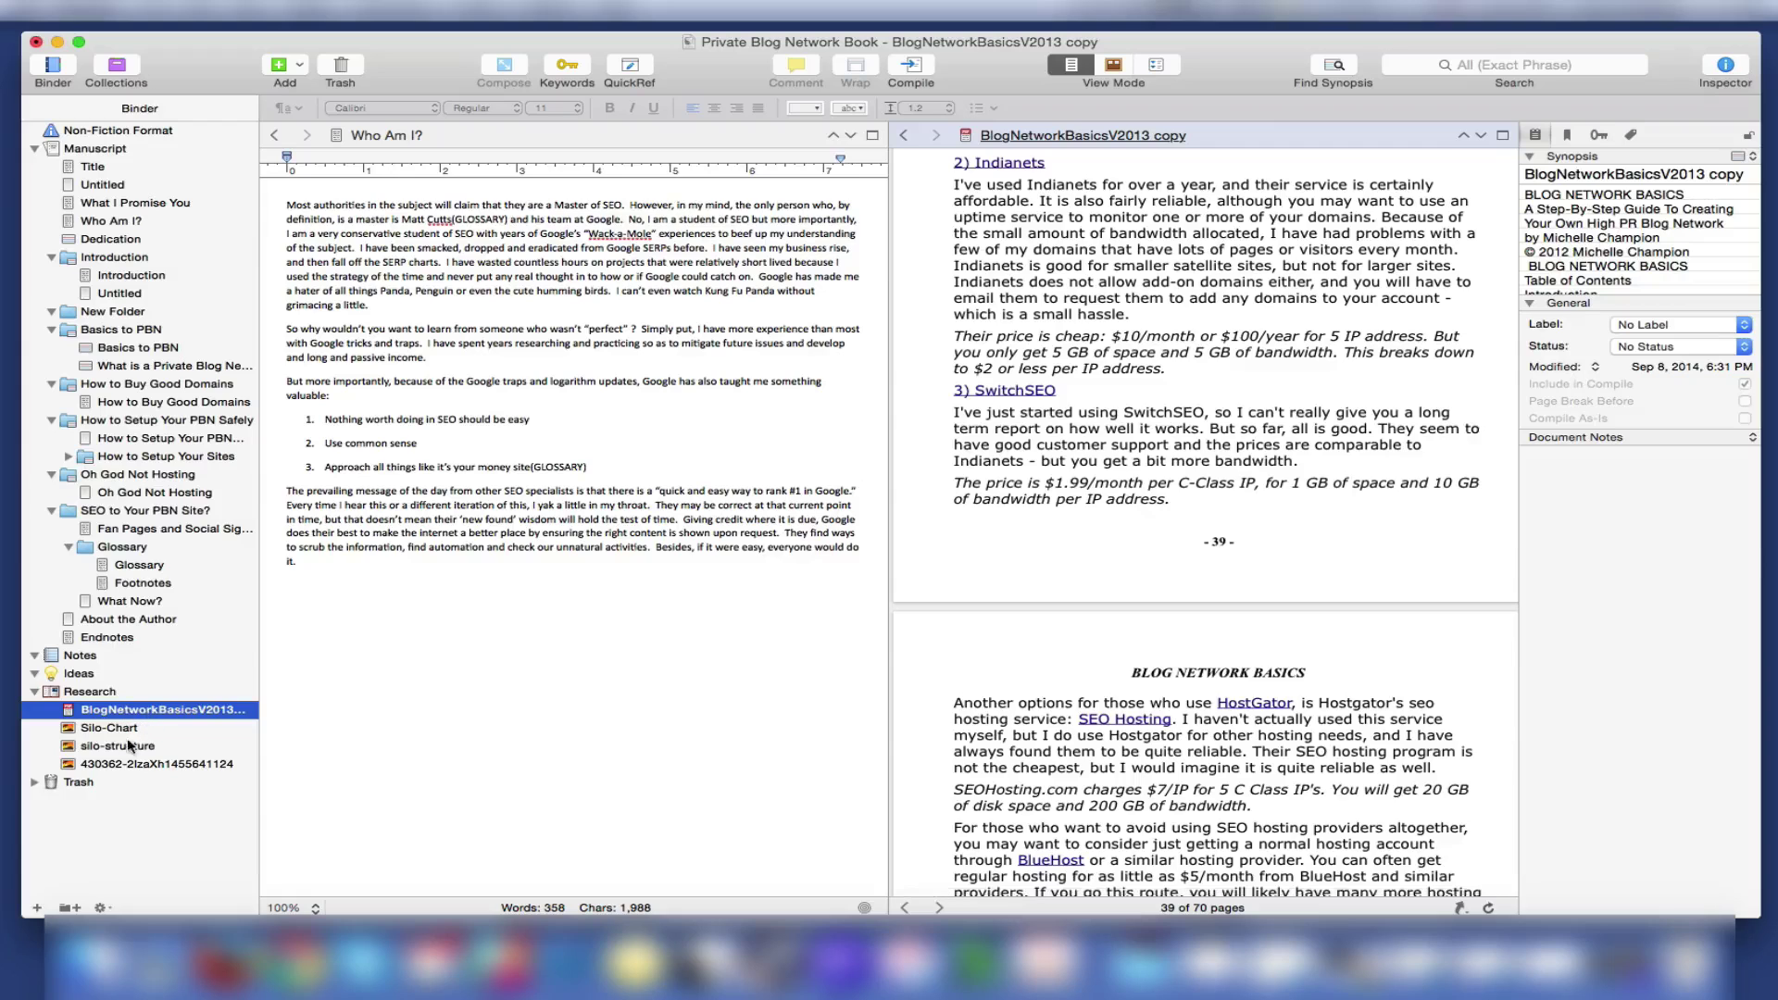
pyautogui.click(124, 729)
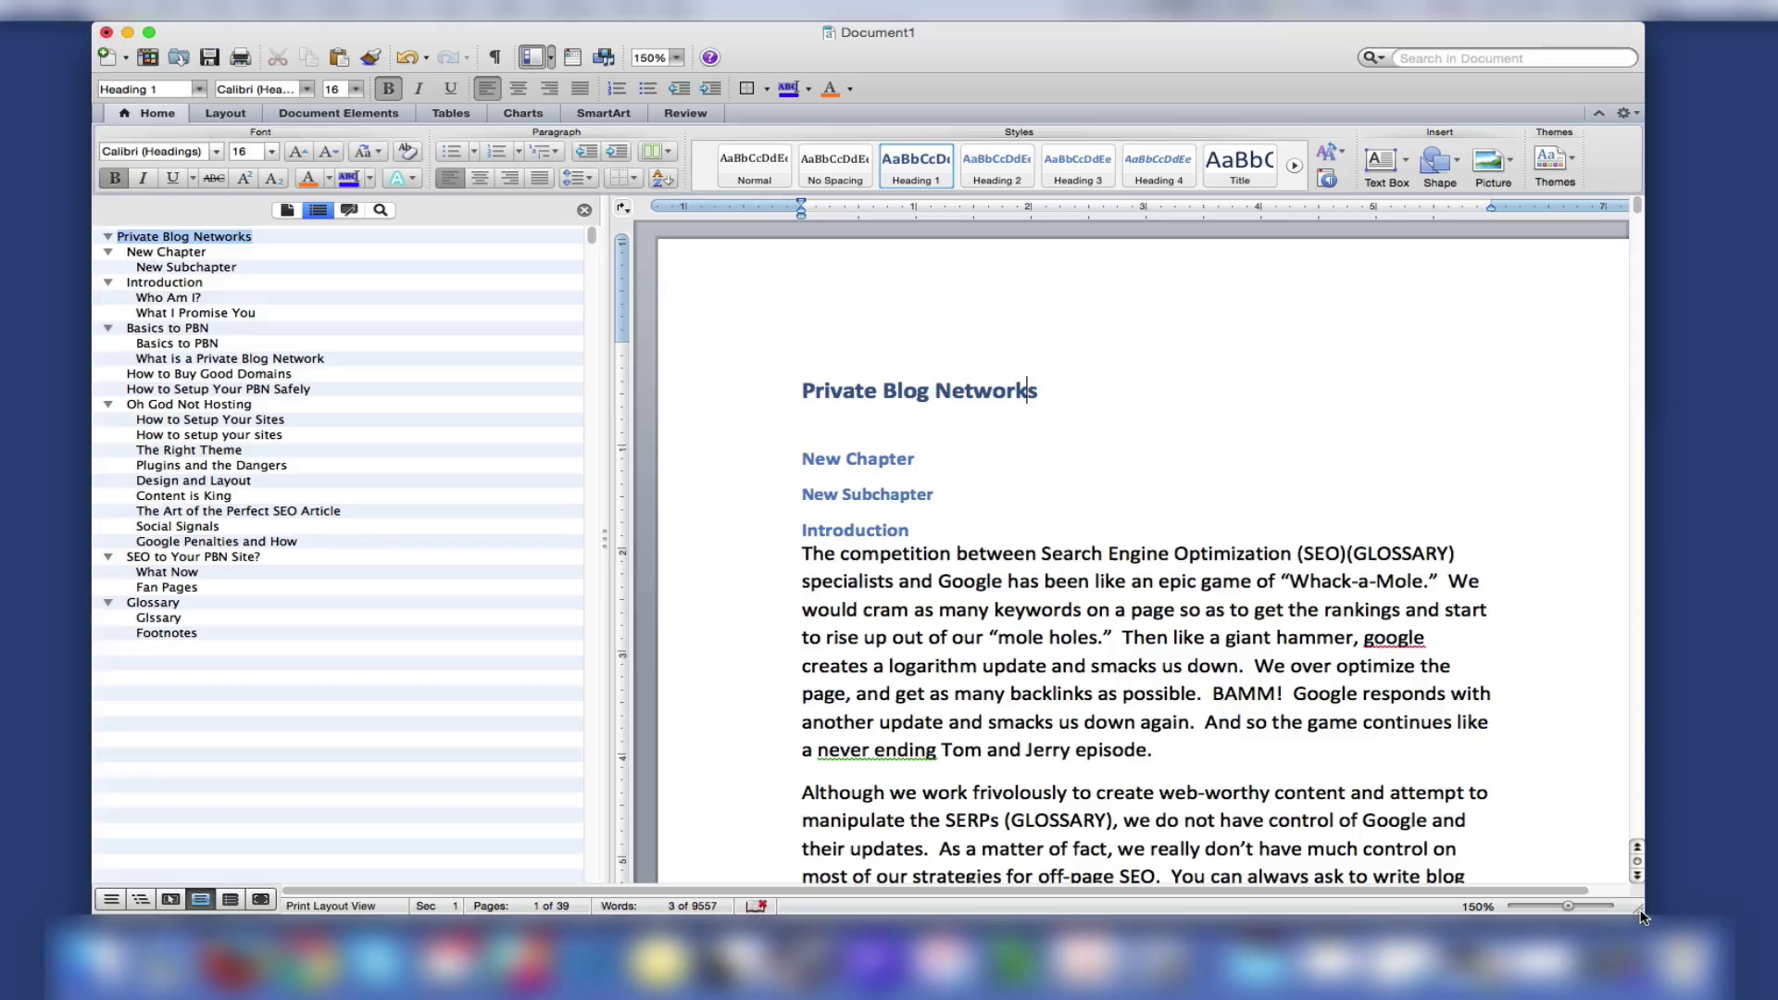
# Shrink the Word window beside the Silo-Chart and narrow the Document Map pane
pyautogui.moveTo(1640, 917)
pyautogui.mouseDown()
pyautogui.moveTo(825, 889)
pyautogui.moveTo(862, 888)
pyautogui.mouseUp()
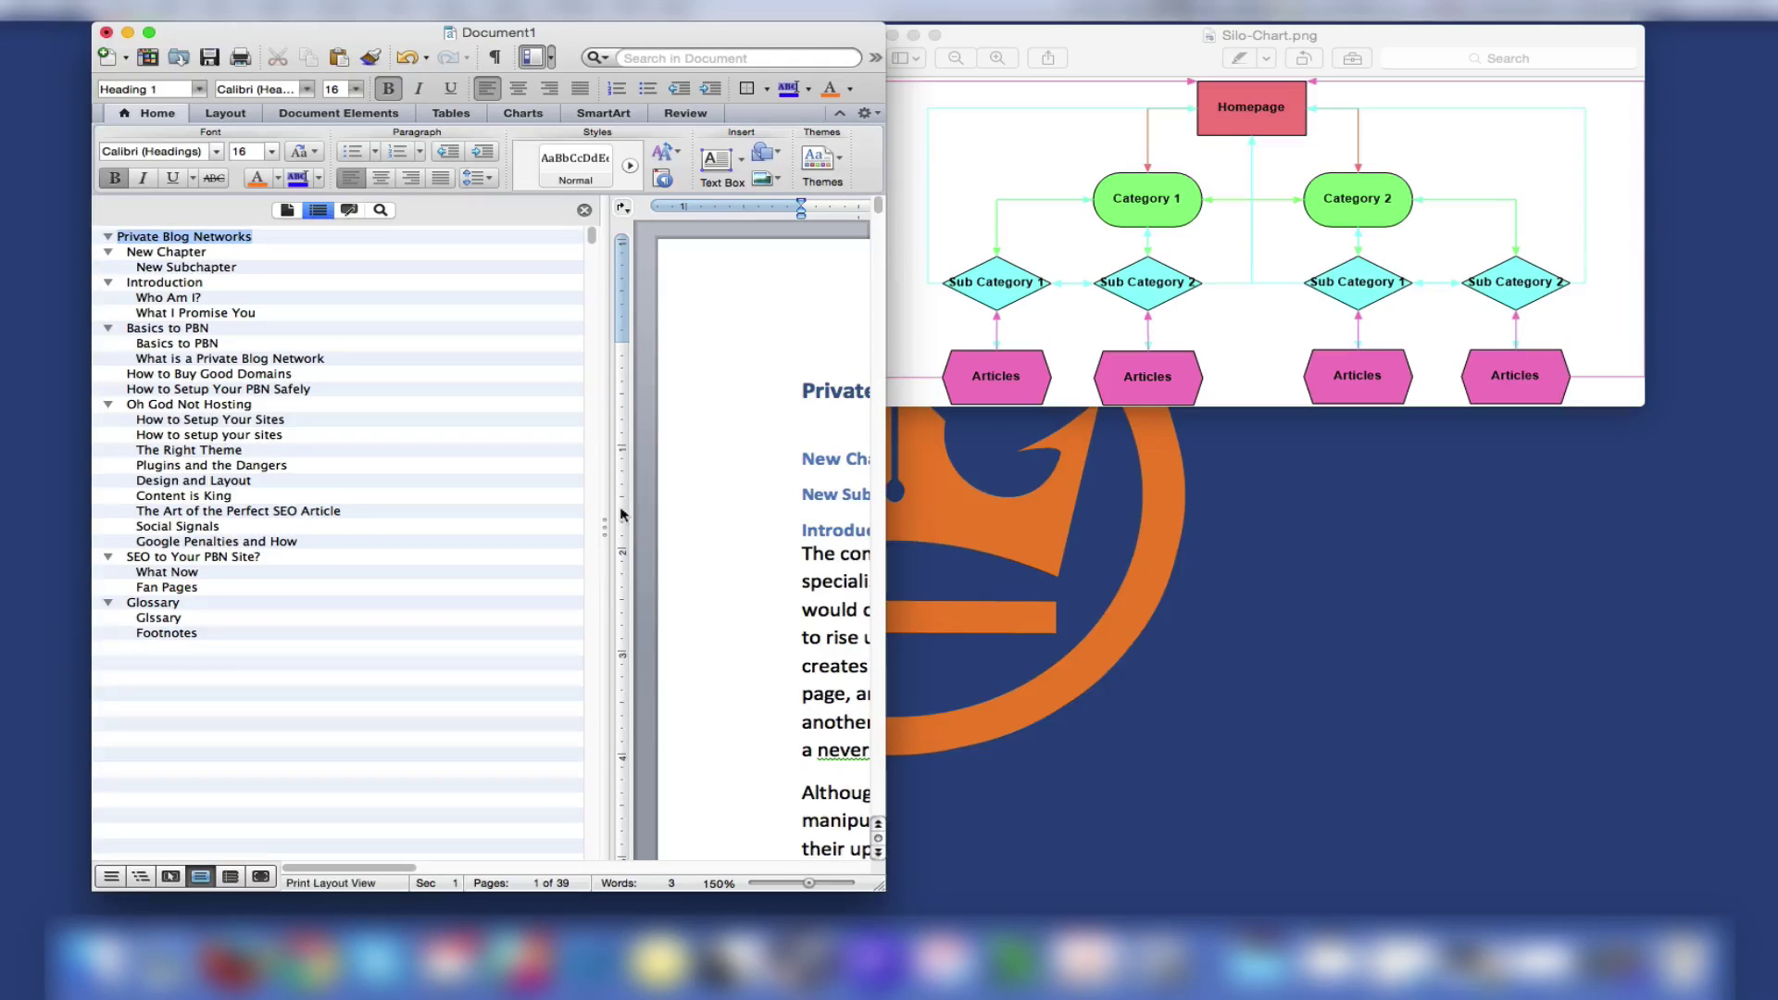
pyautogui.moveTo(607, 268); pyautogui.dragTo(231, 285)
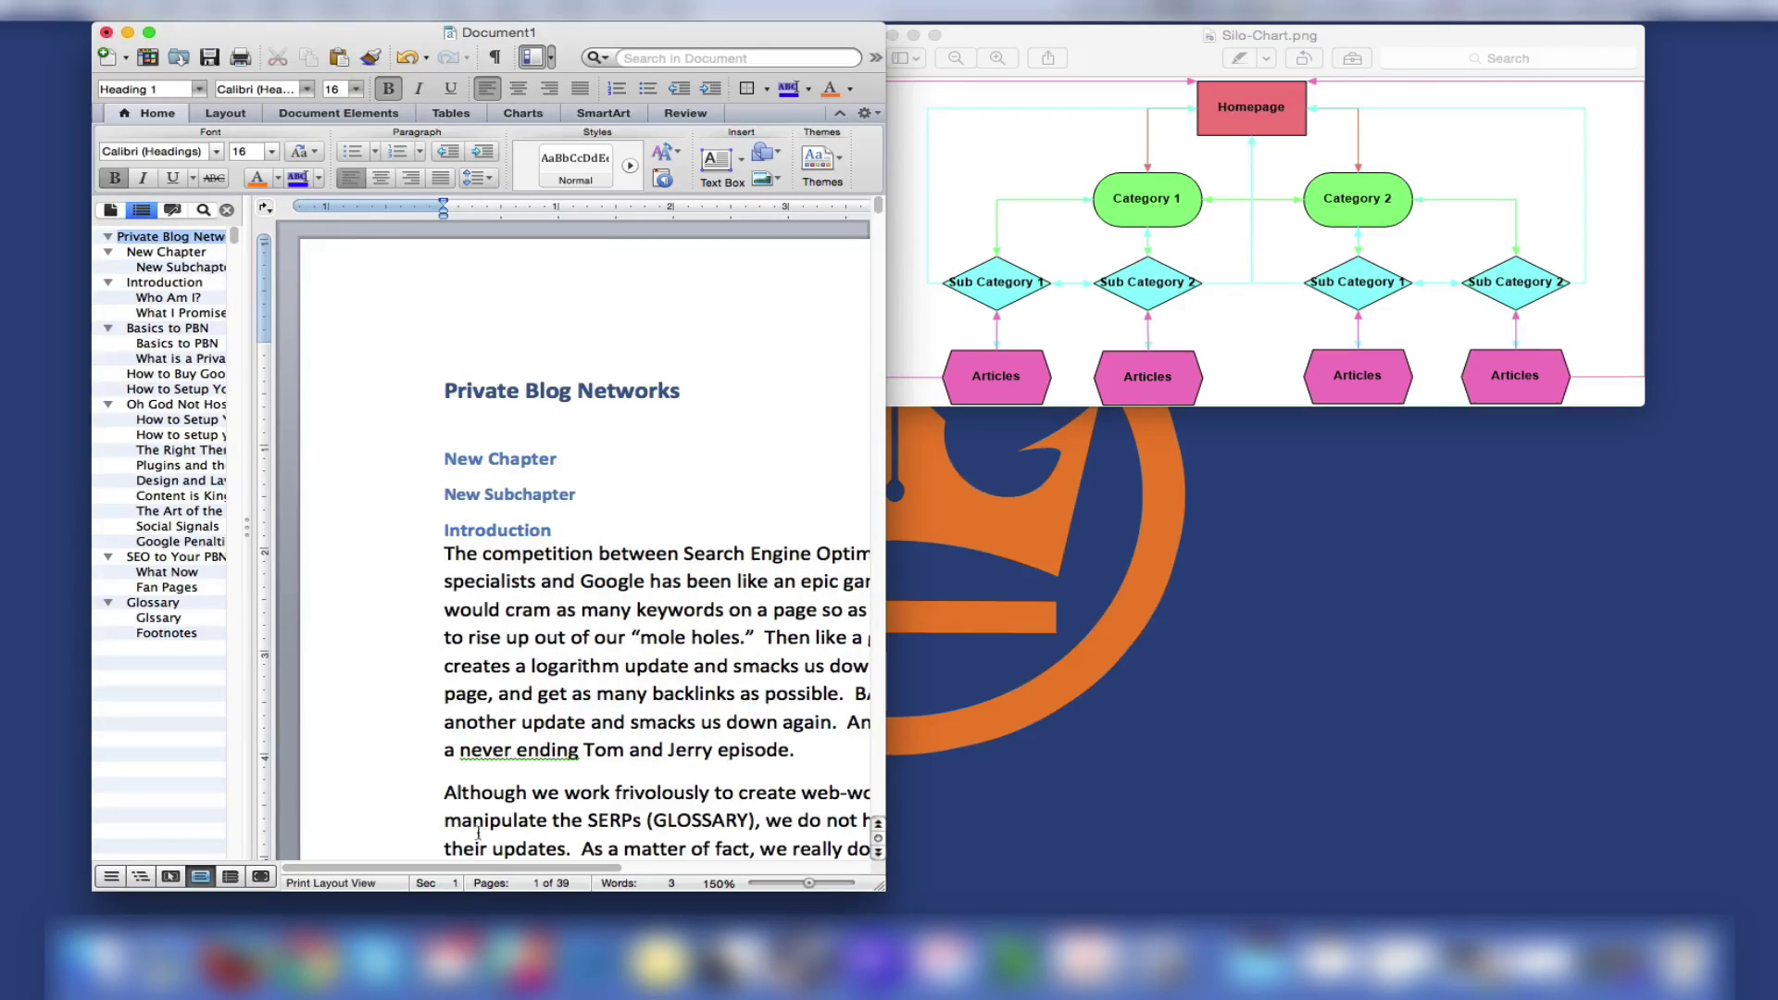
pyautogui.moveTo(471, 868); pyautogui.dragTo(545, 869)
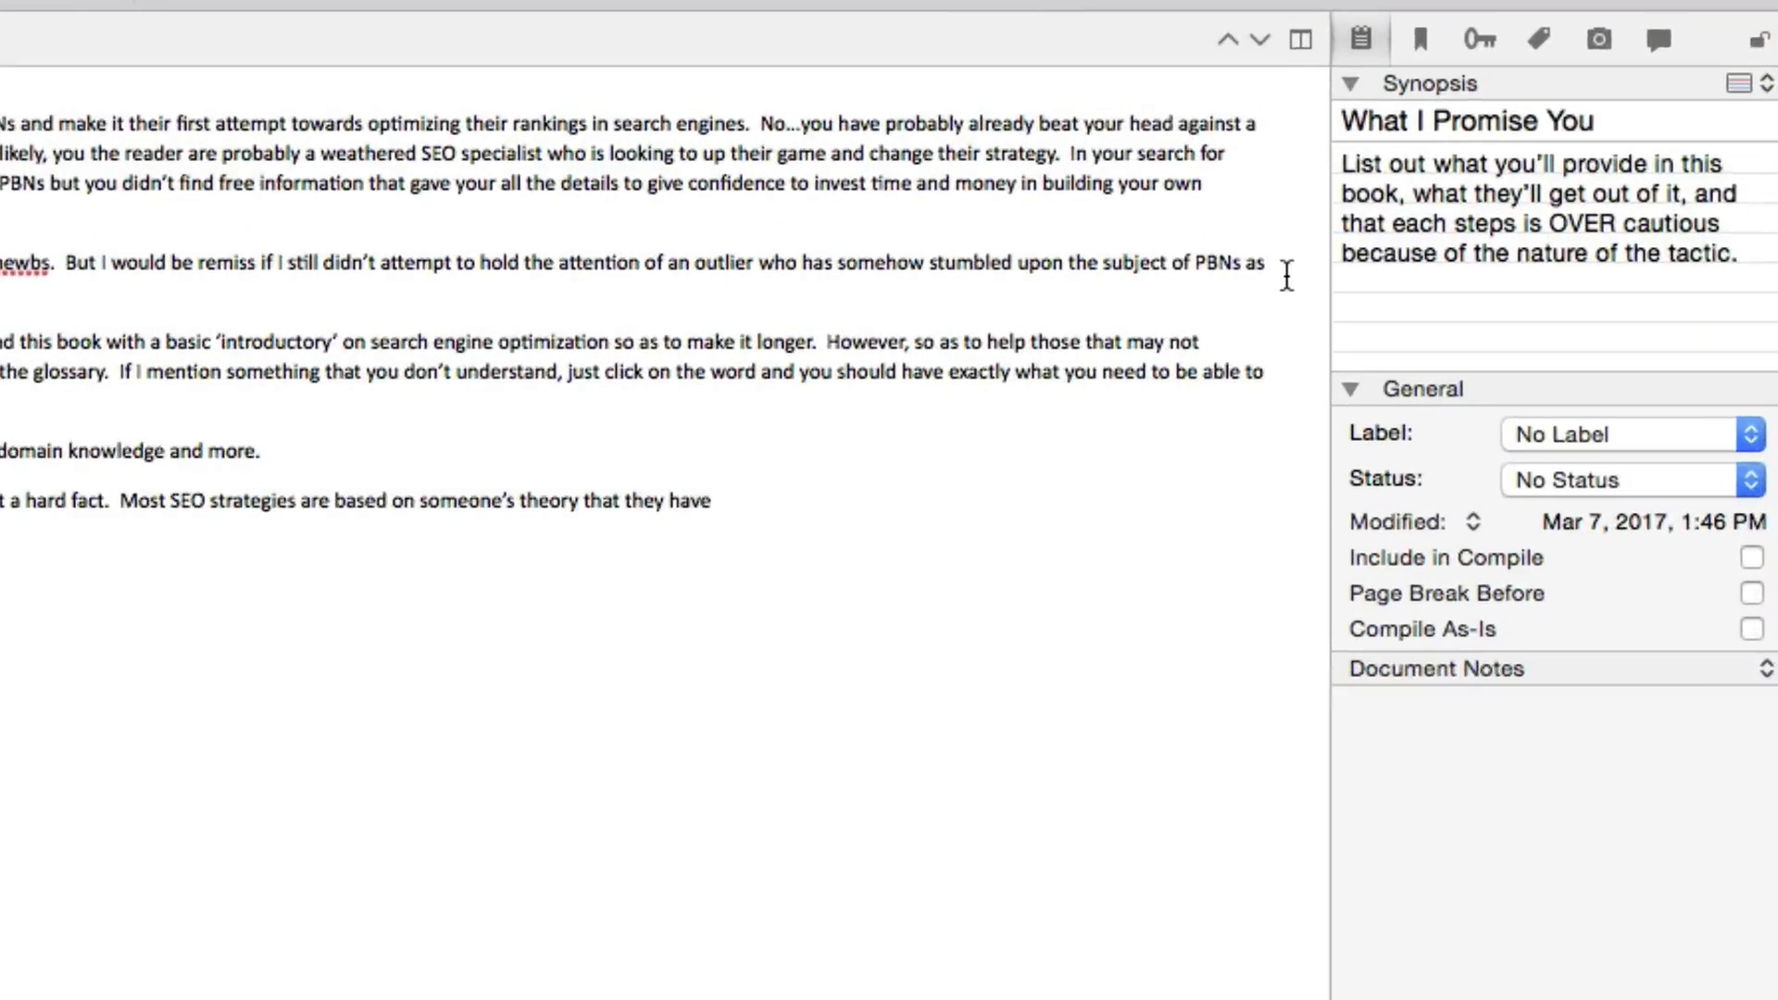
# Browse the References, Keywords, Meta-Data, Snapshots and Comments tabs, then reselect the synopsis in Notes
pyautogui.click(1418, 37)
pyautogui.click(1479, 39)
pyautogui.click(1538, 37)
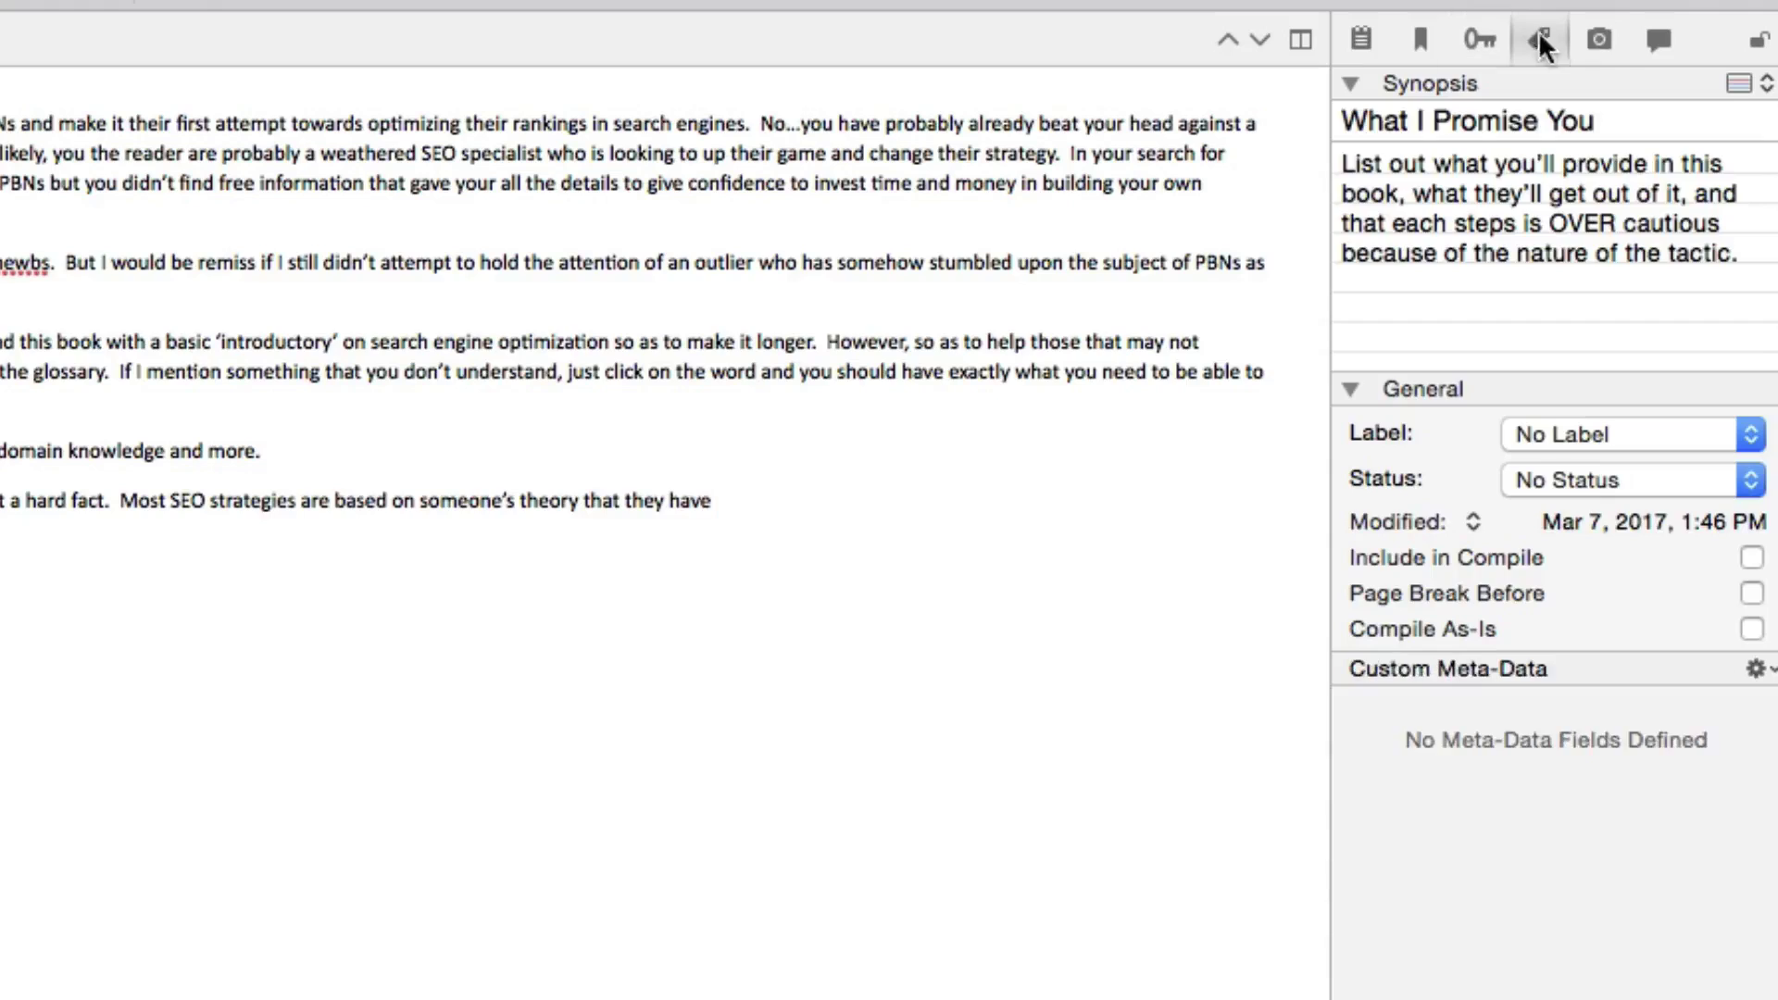
pyautogui.click(1610, 37)
pyautogui.click(1658, 42)
pyautogui.click(1362, 39)
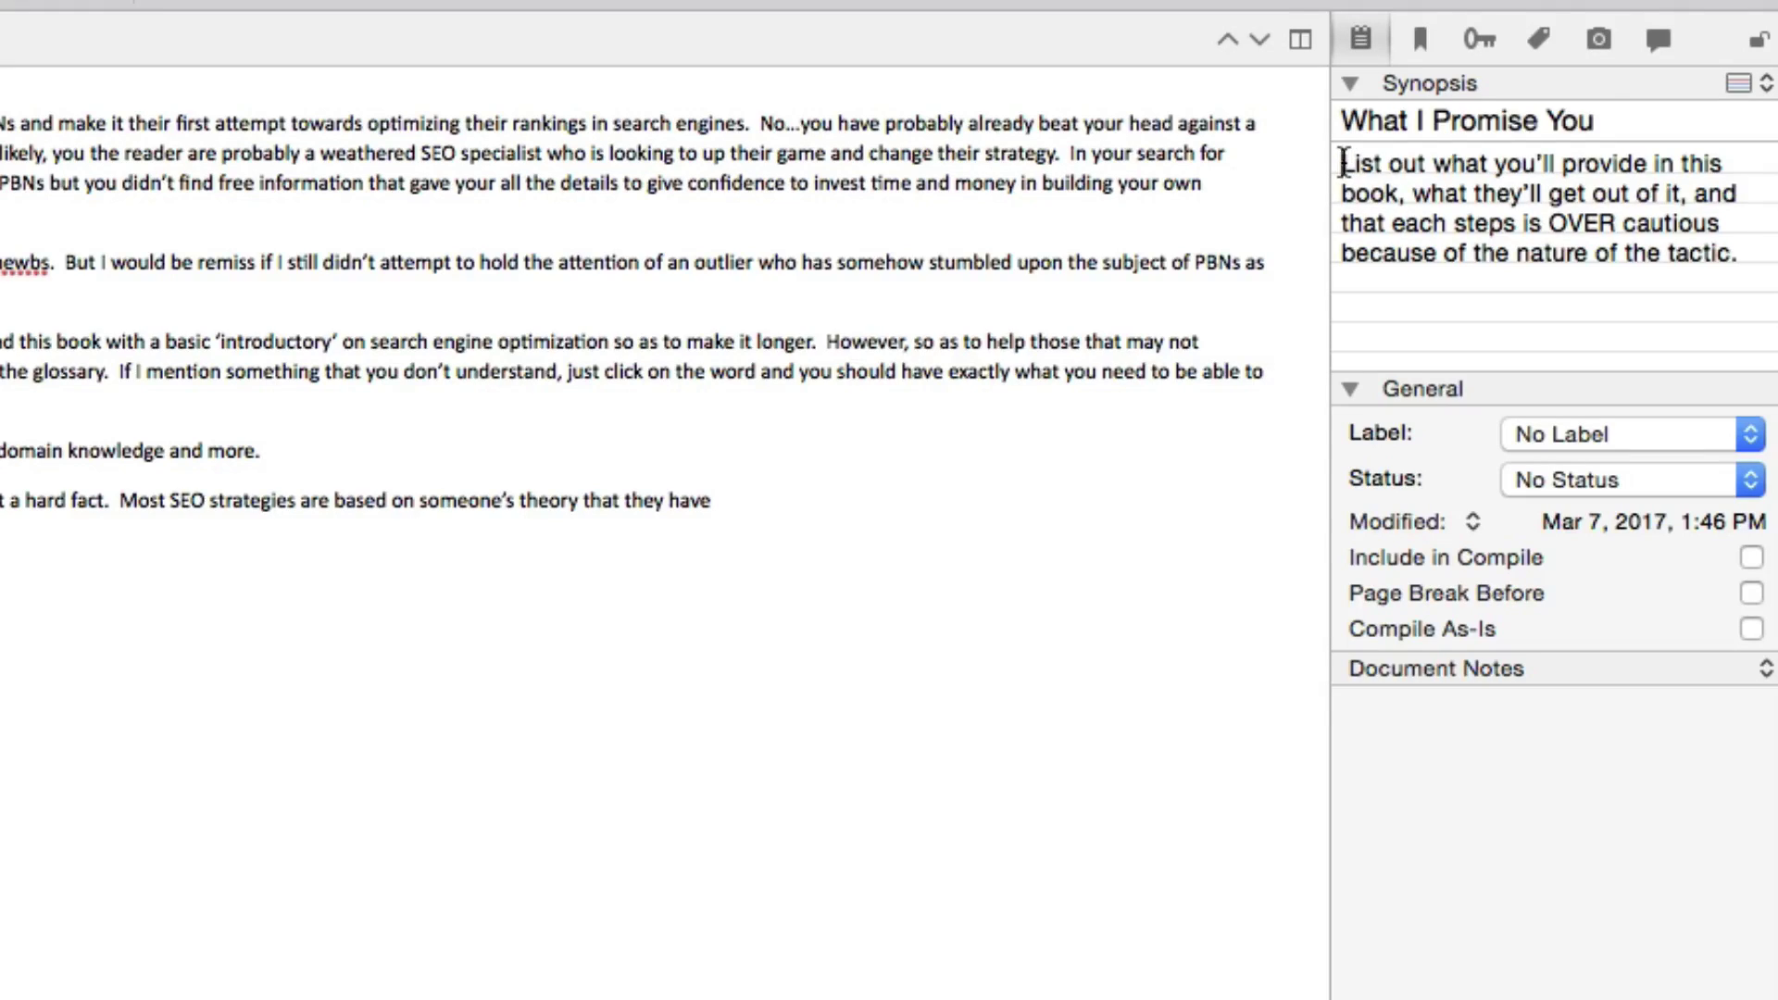
pyautogui.moveTo(1344, 165); pyautogui.dragTo(1753, 261)
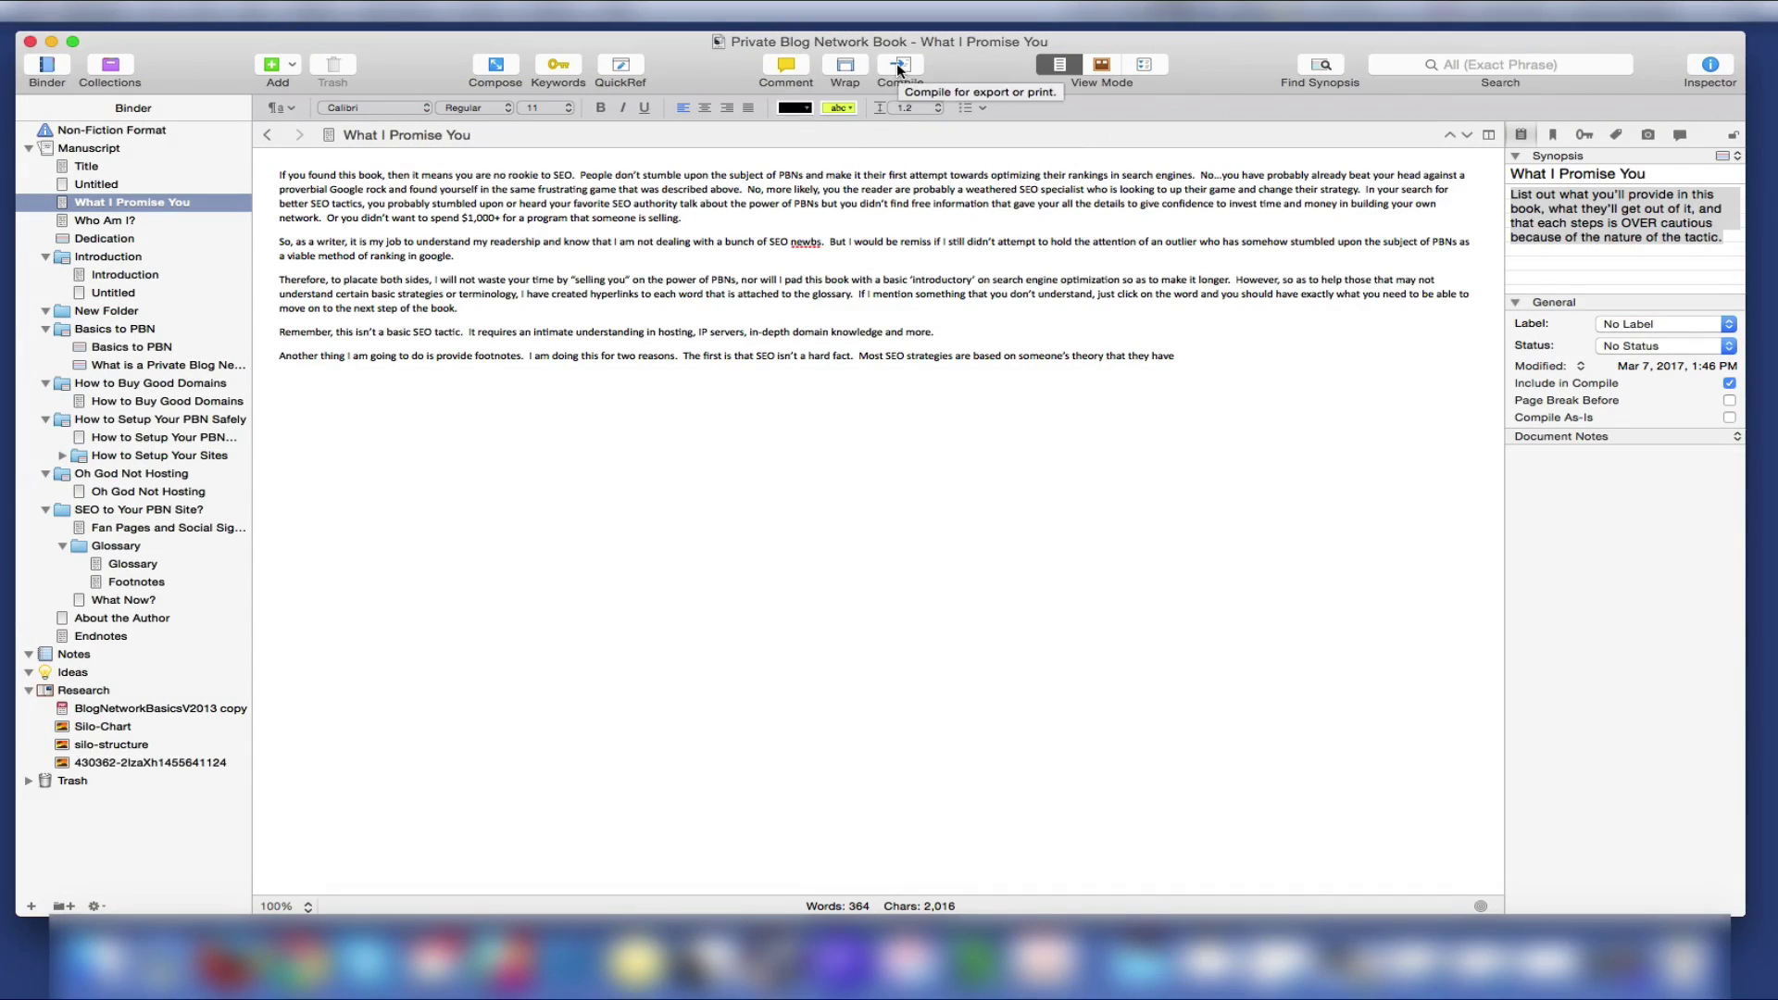
# Exclude How to Setup Your Sites from the compile and set the output to ePub eBook (.epub)
pyautogui.click(897, 67)
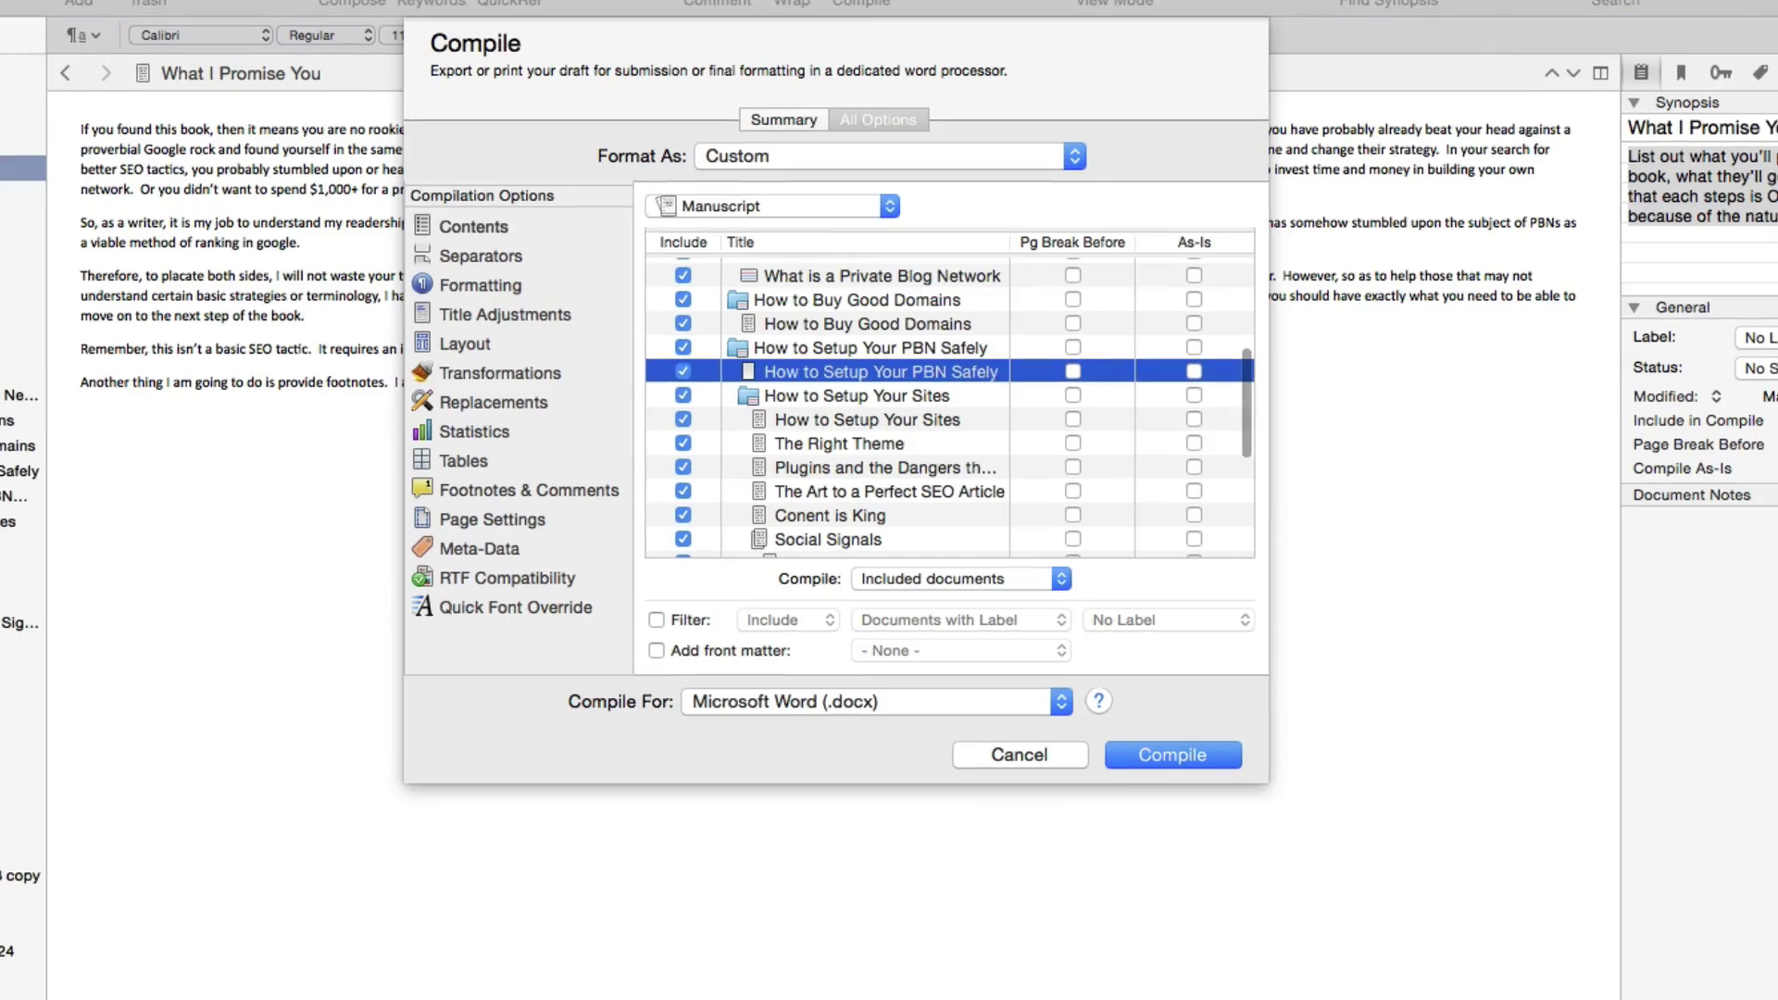
pyautogui.click(685, 422)
pyautogui.click(682, 444)
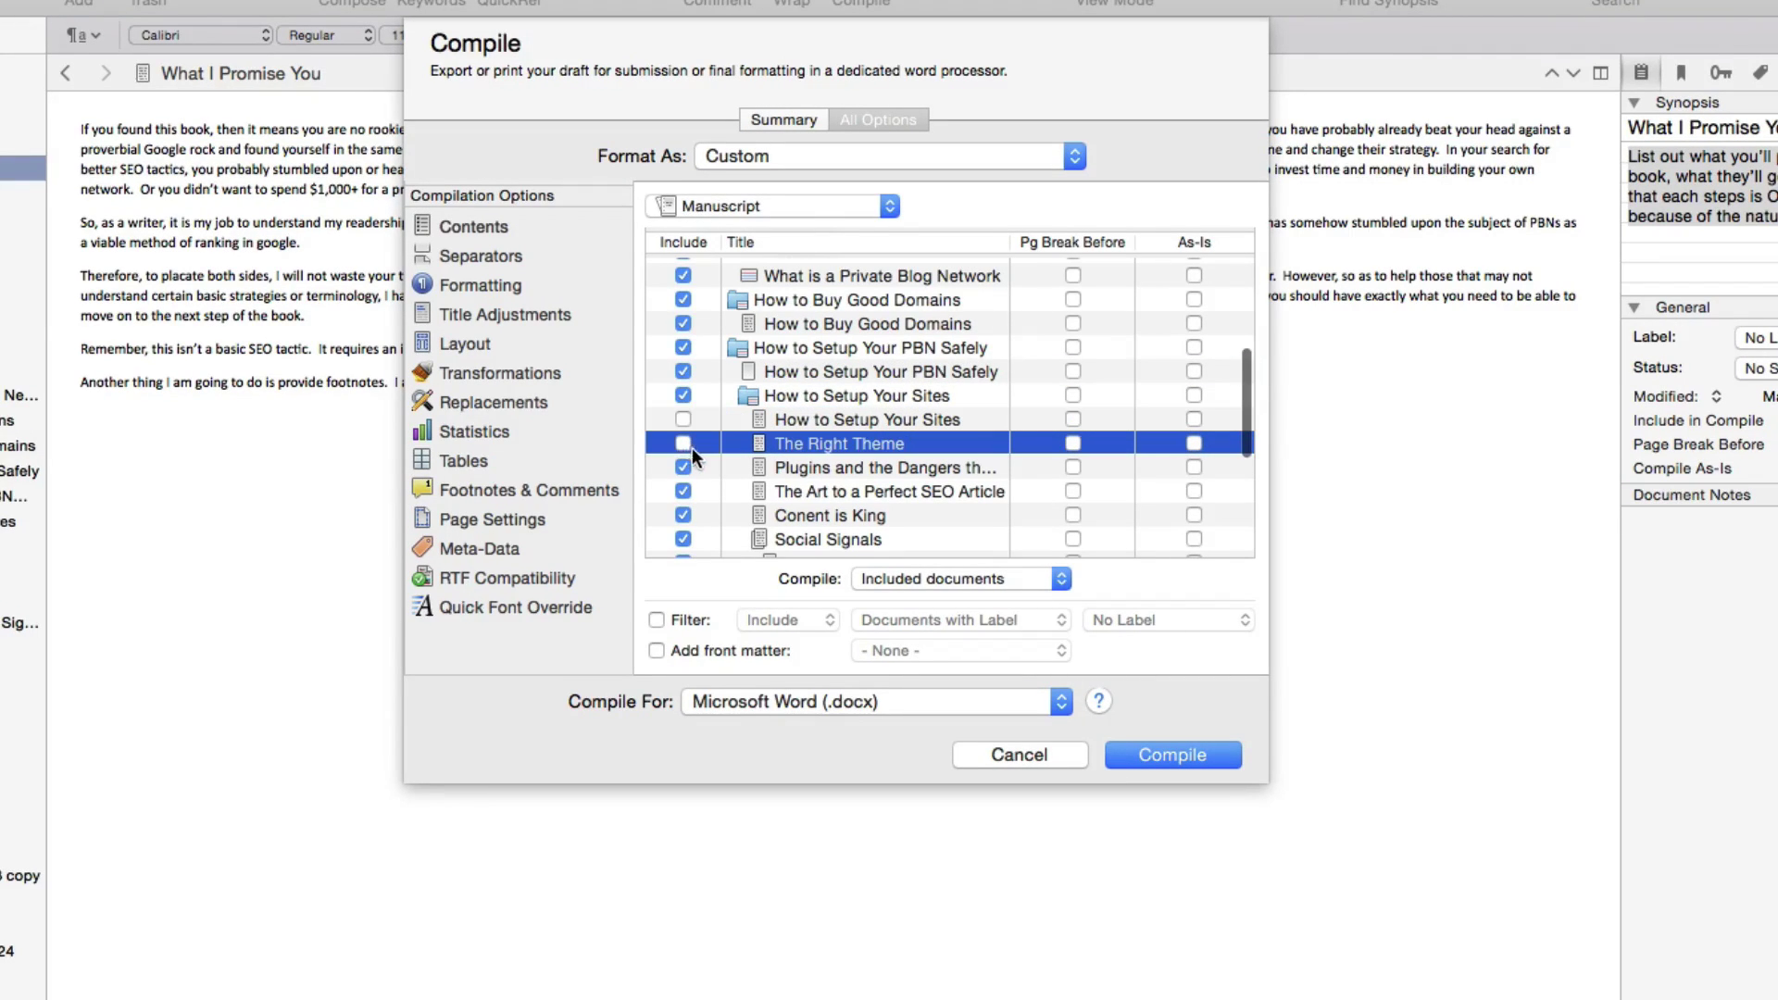
pyautogui.click(946, 701)
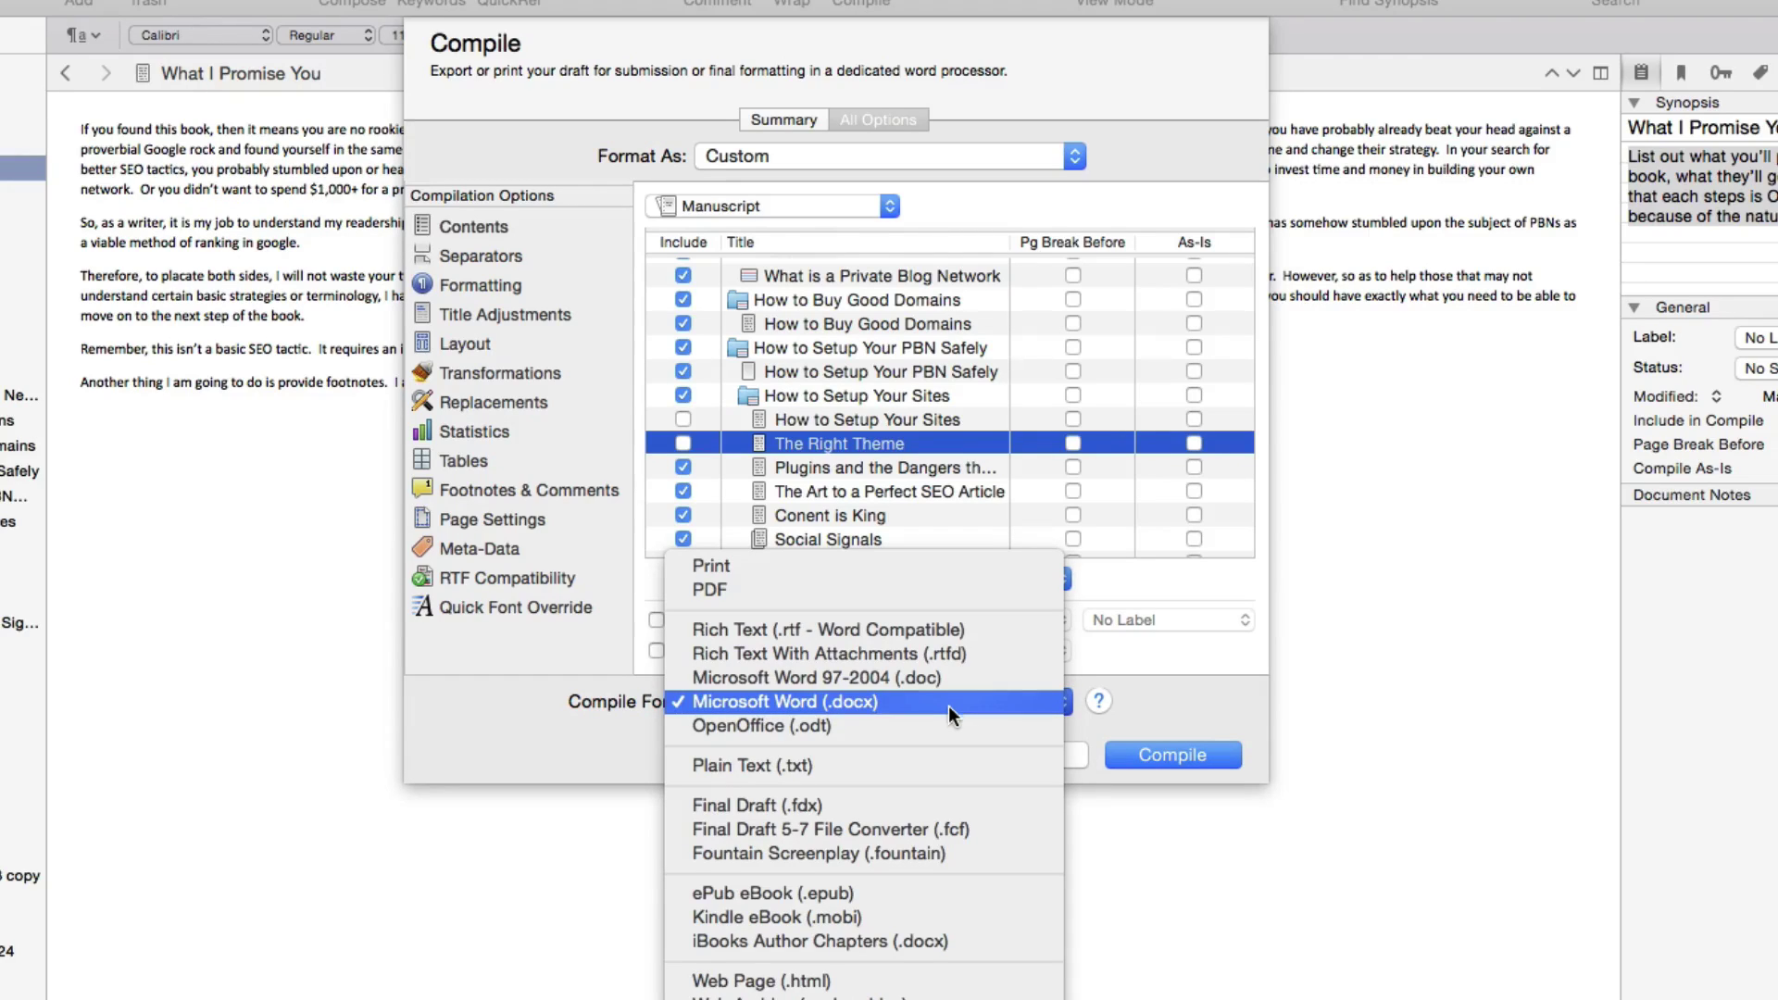
pyautogui.click(897, 893)
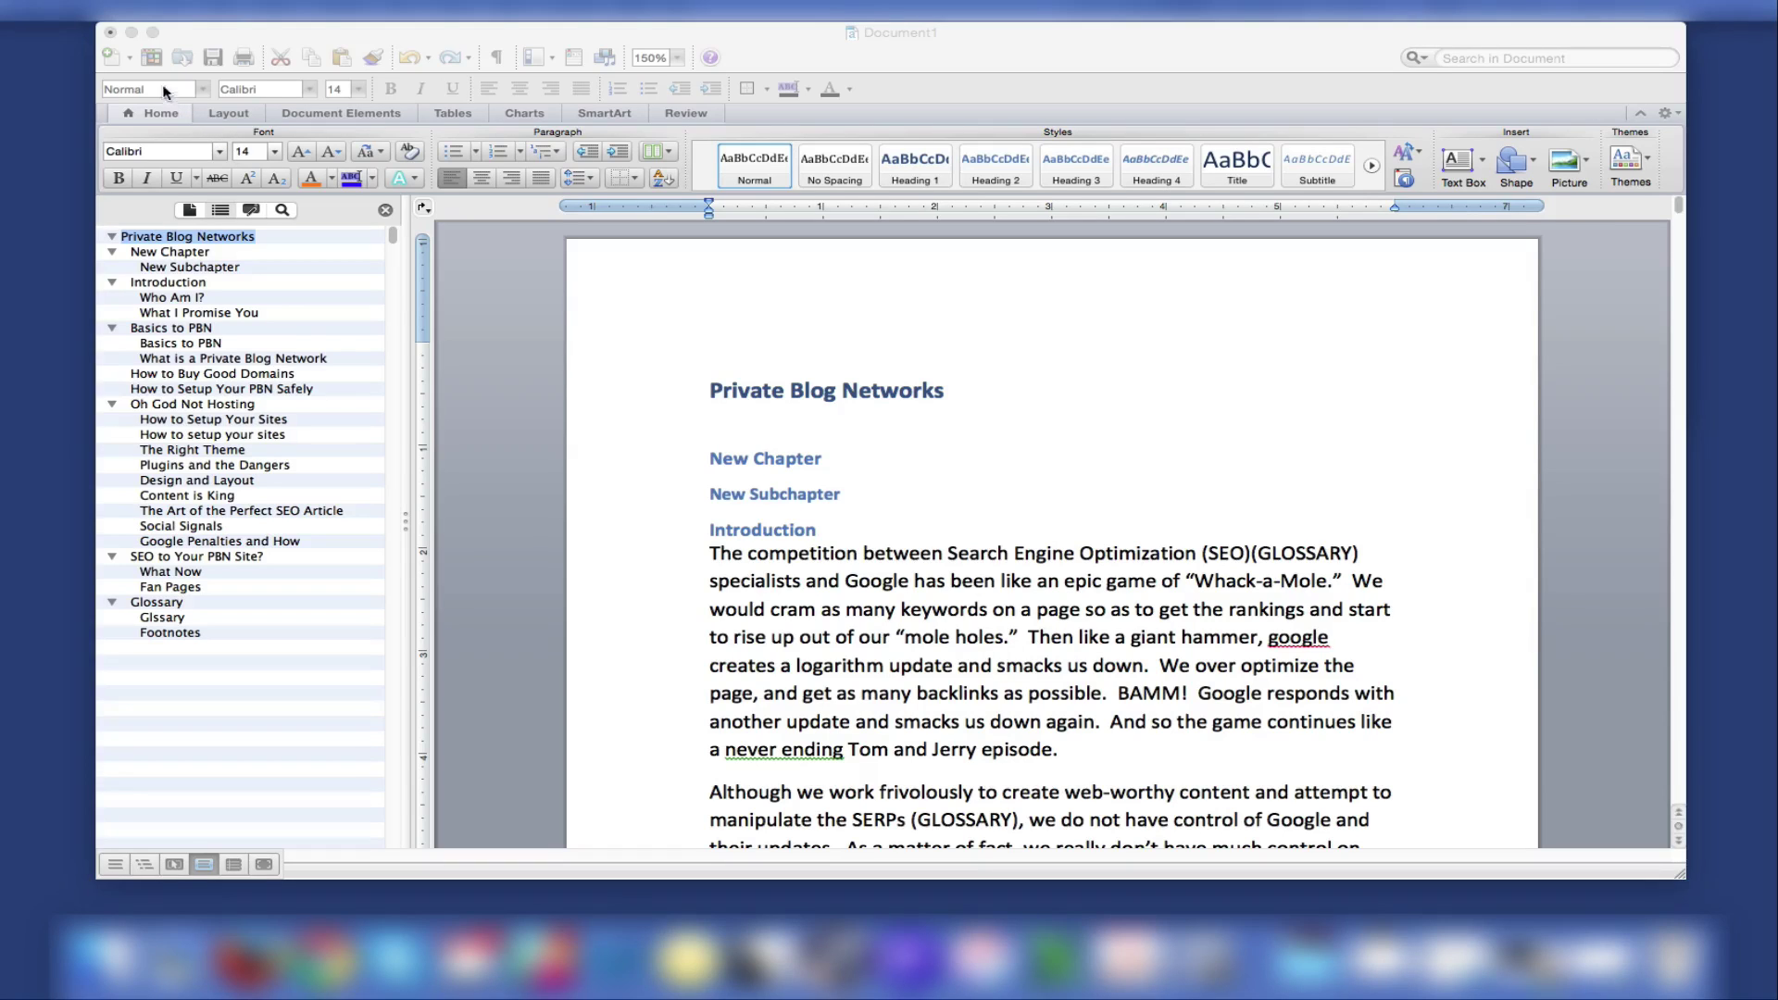
pyautogui.click(133, 13)
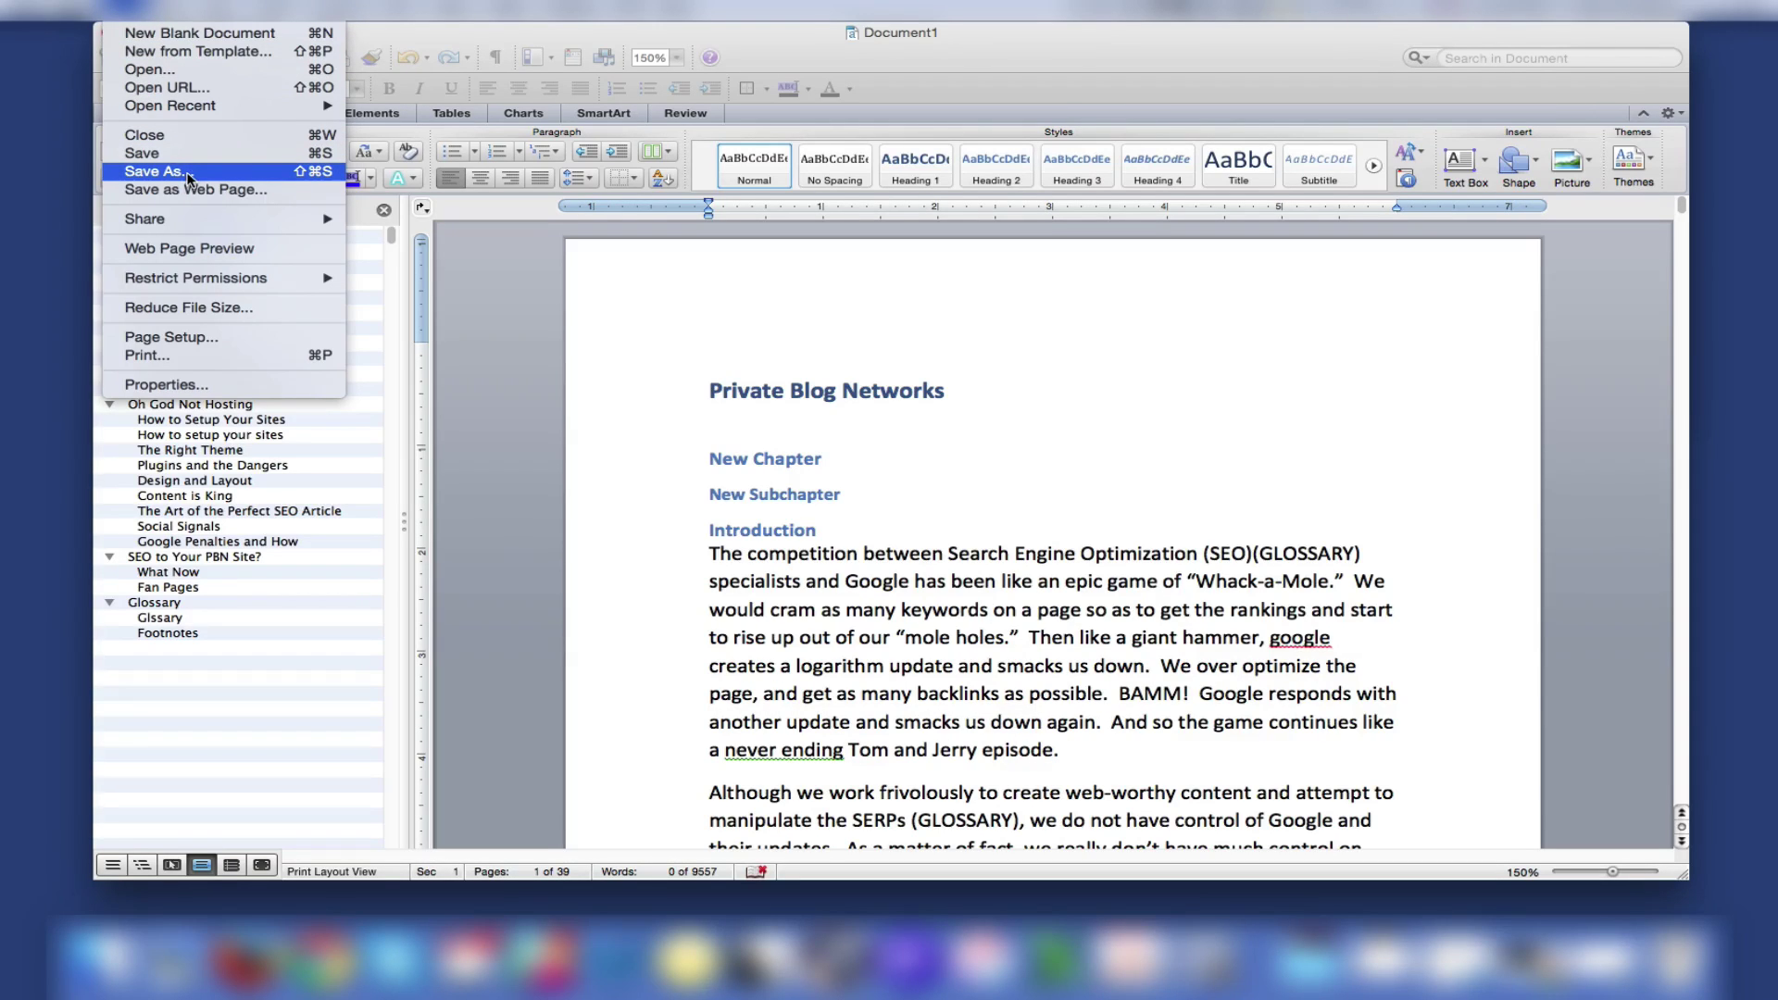
pyautogui.click(189, 176)
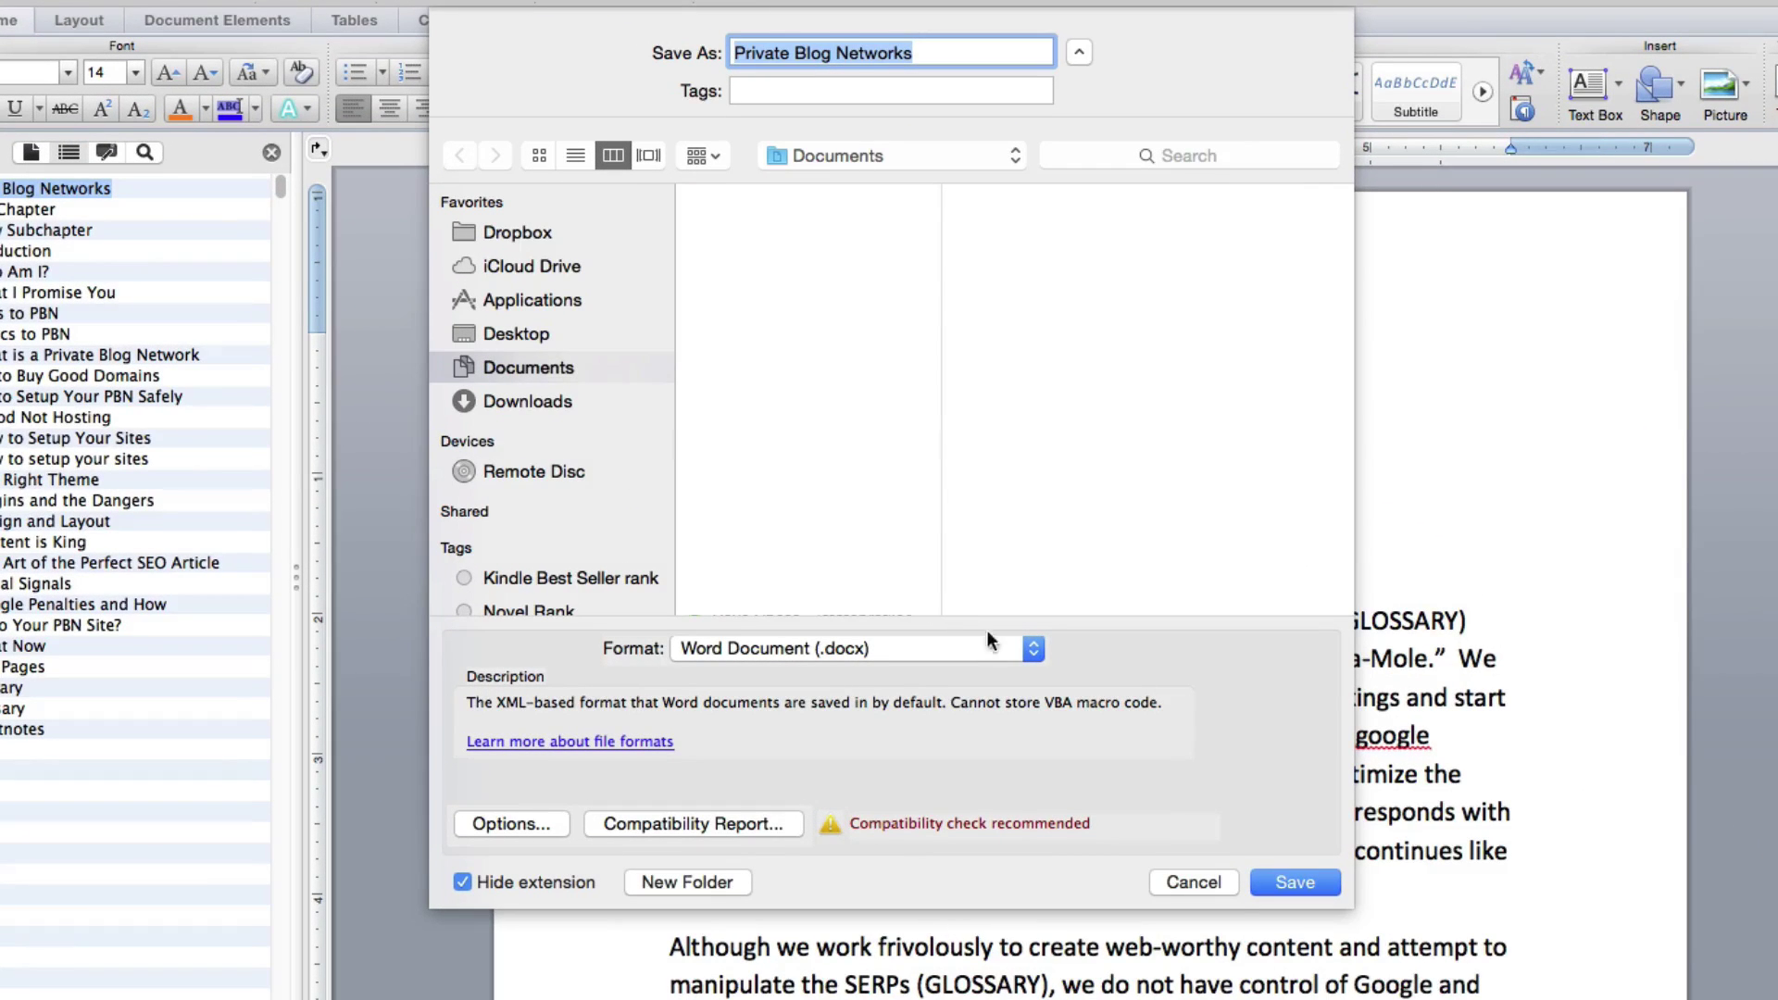
pyautogui.click(1025, 649)
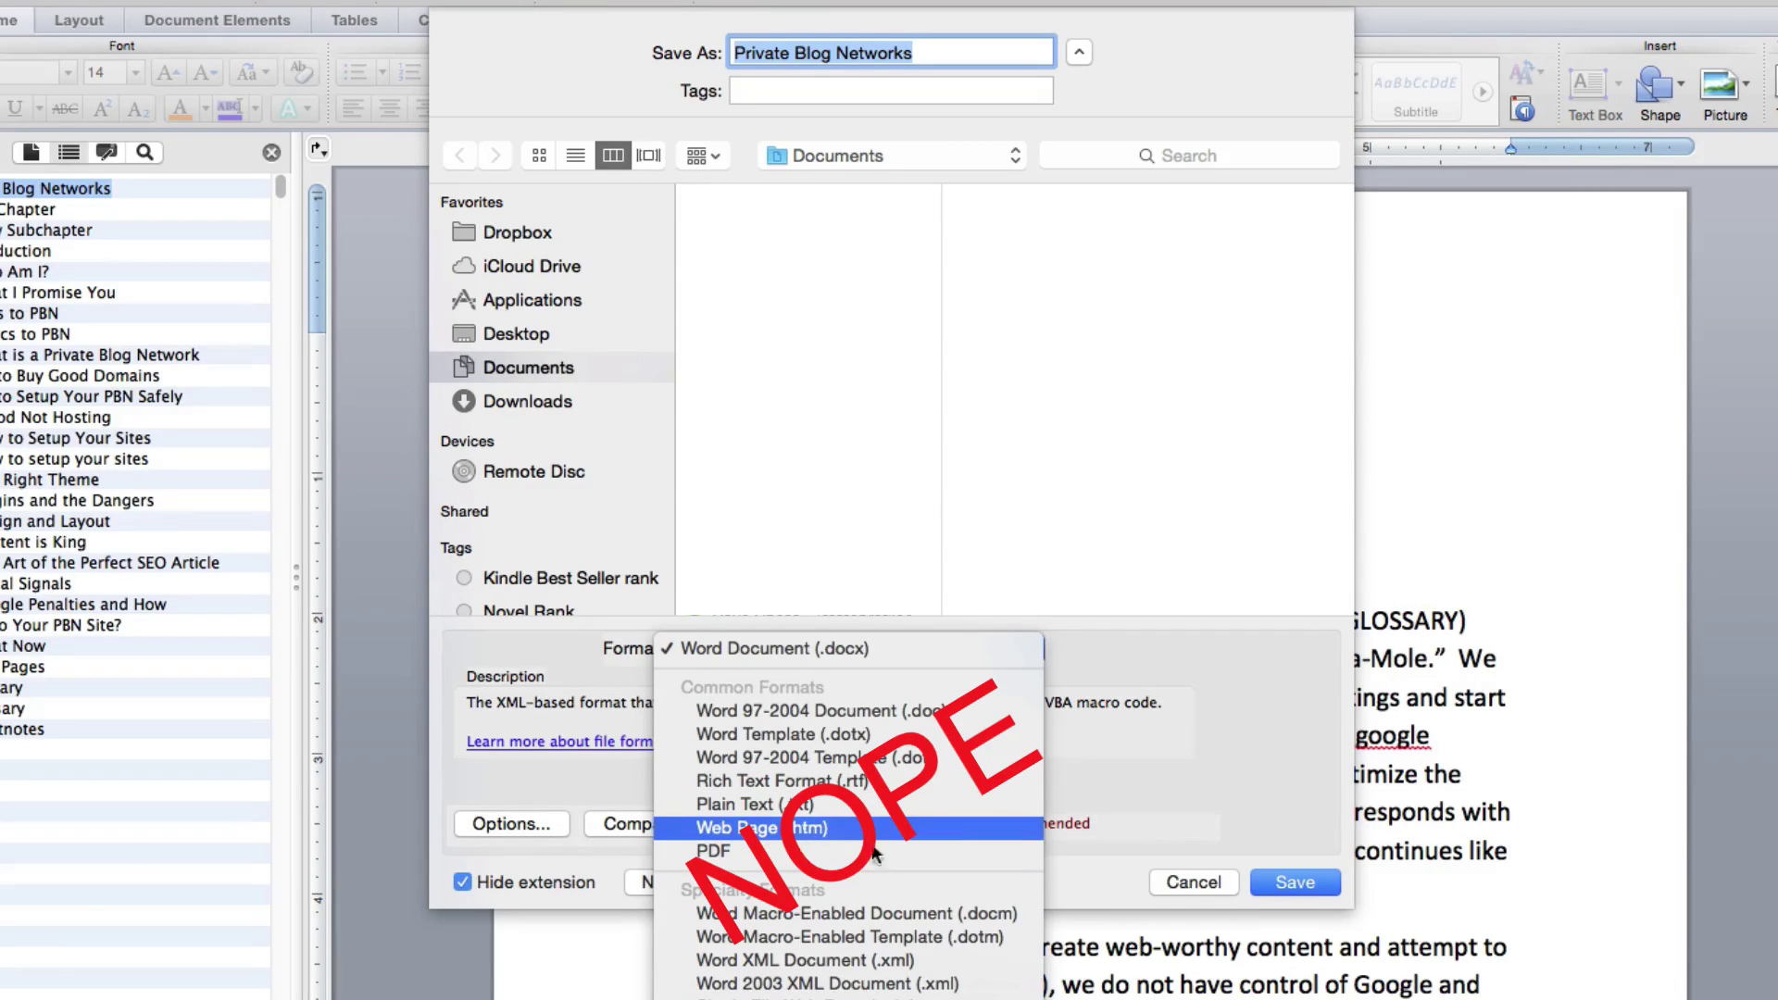
pyautogui.click(1190, 885)
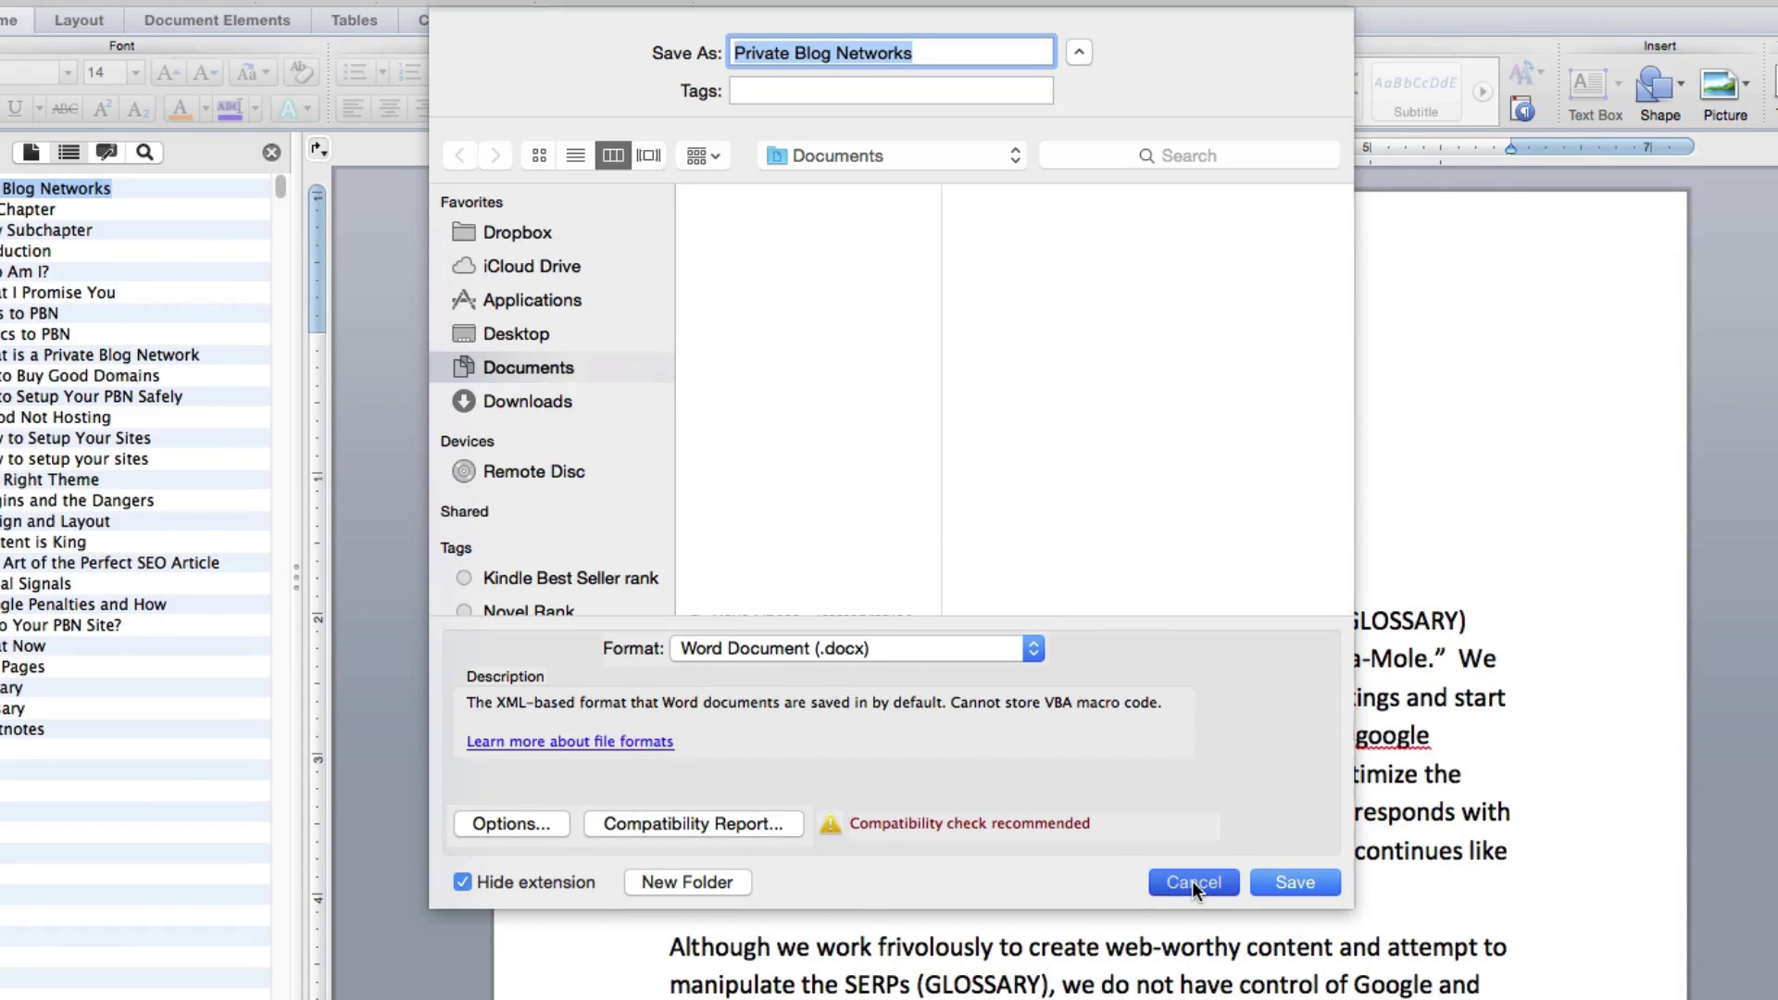
pyautogui.click(1192, 881)
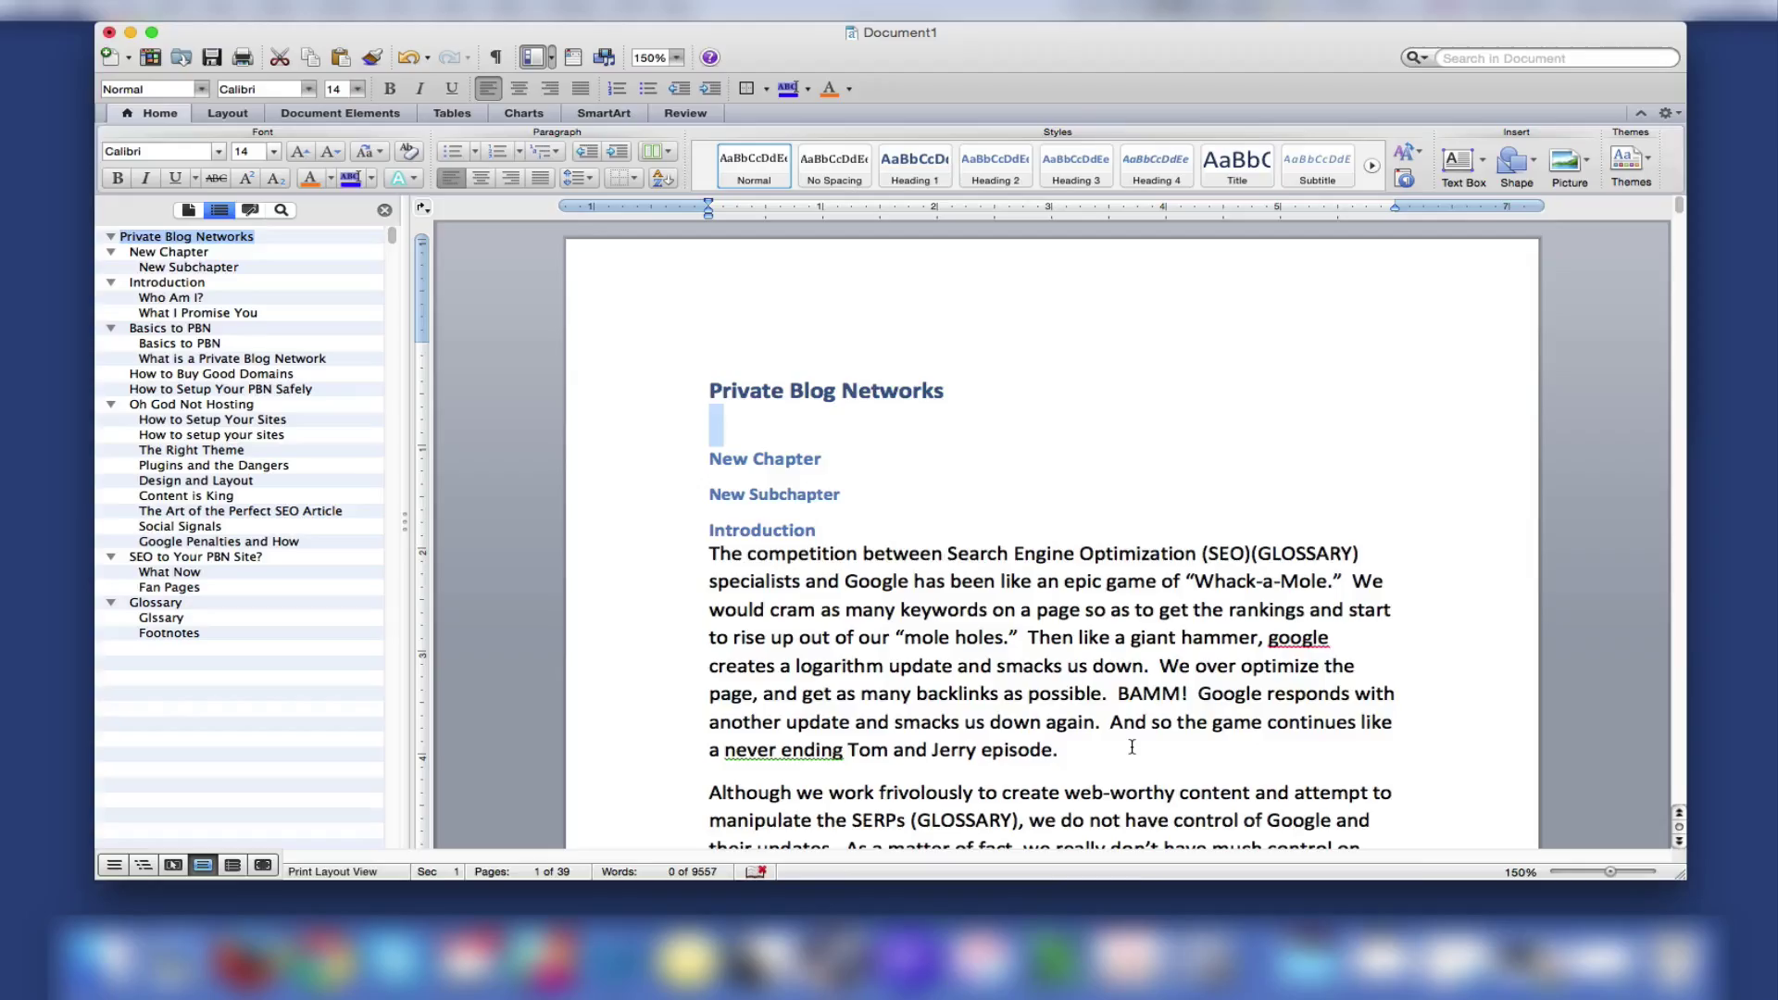